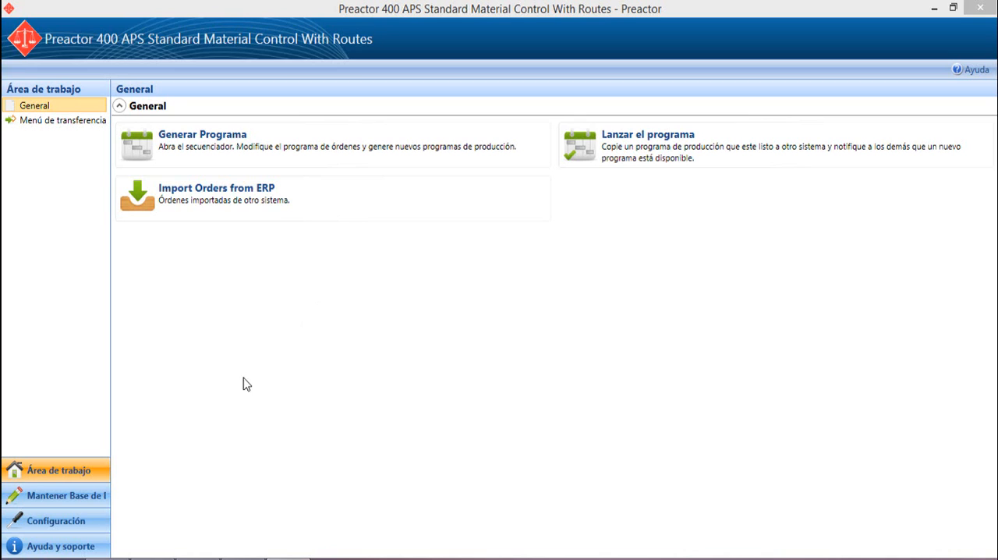
# Step: Delete all records from the Grupo de Recursos table in database maintenance and save the table
pyautogui.click(88, 506)
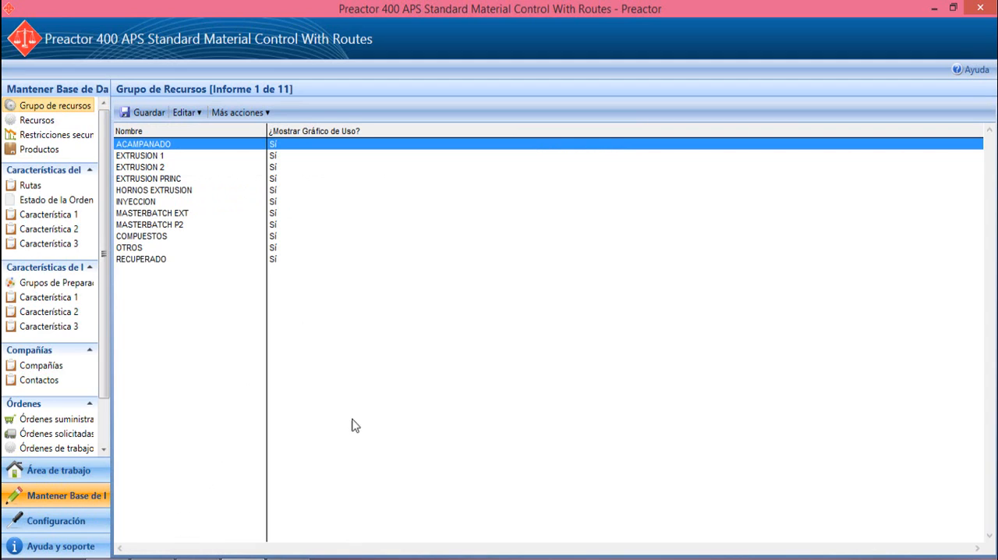
pyautogui.click(241, 119)
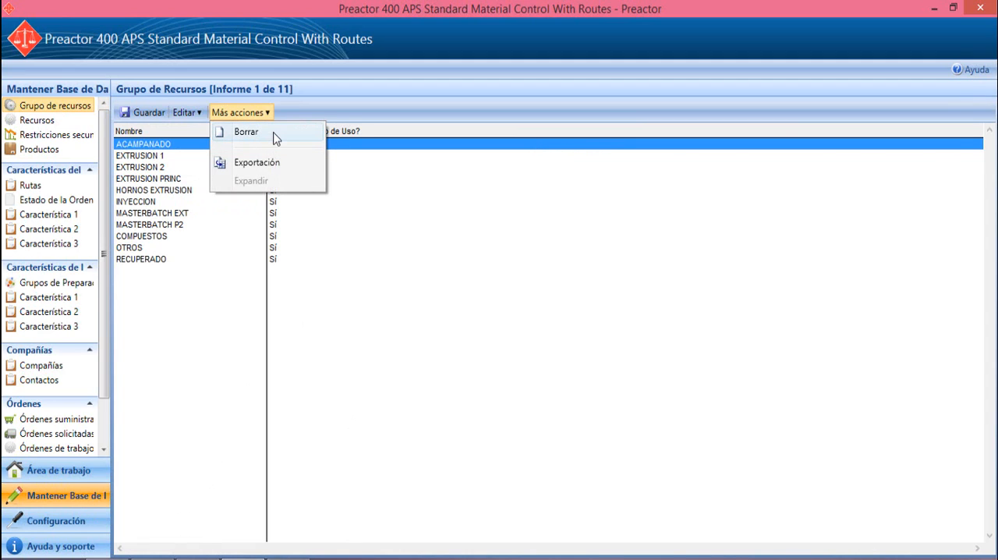
pyautogui.click(275, 138)
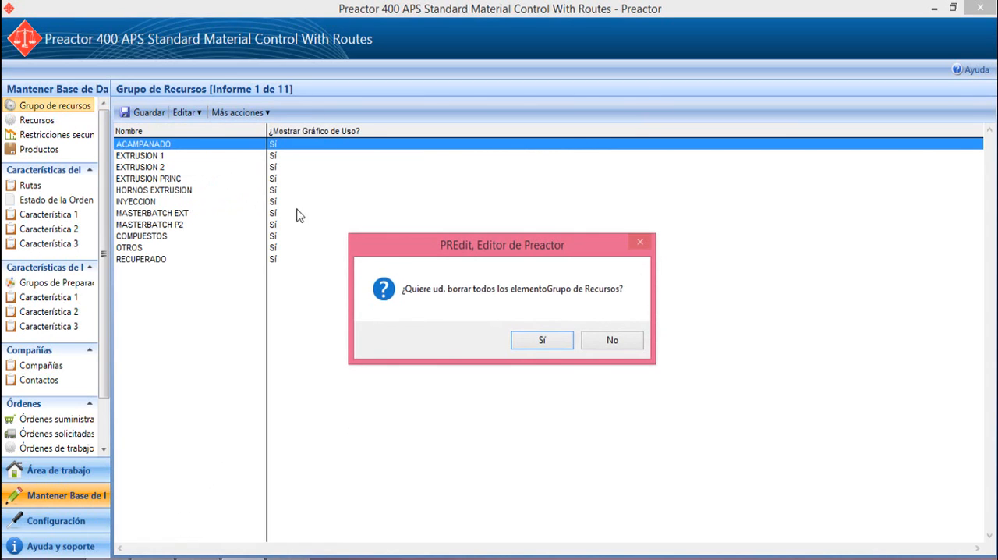
pyautogui.click(542, 343)
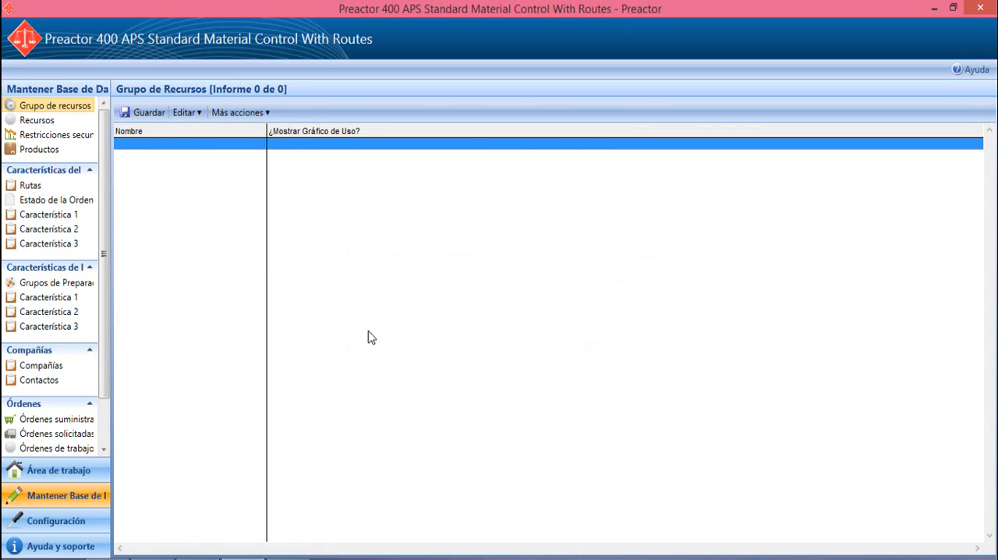
pyautogui.click(78, 127)
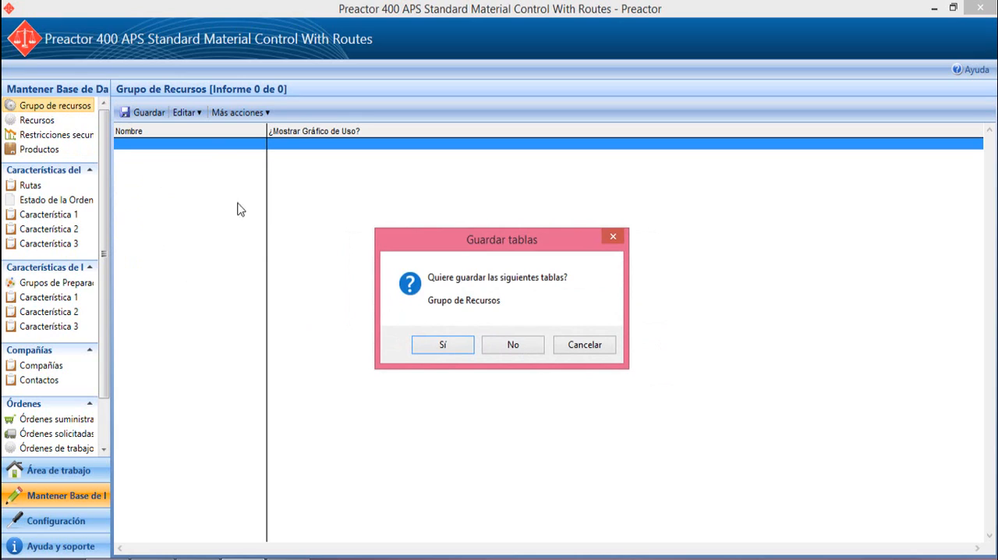
pyautogui.click(446, 347)
# Step: Delete all records from the Recursos table and save the change when moving on to Restricciones secundarias
pyautogui.click(299, 114)
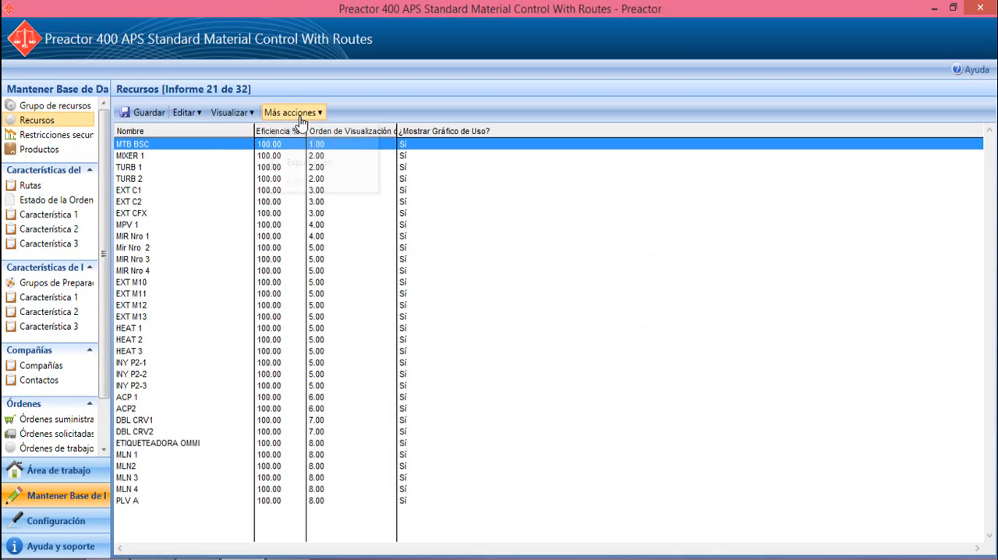
pyautogui.click(287, 133)
pyautogui.click(507, 340)
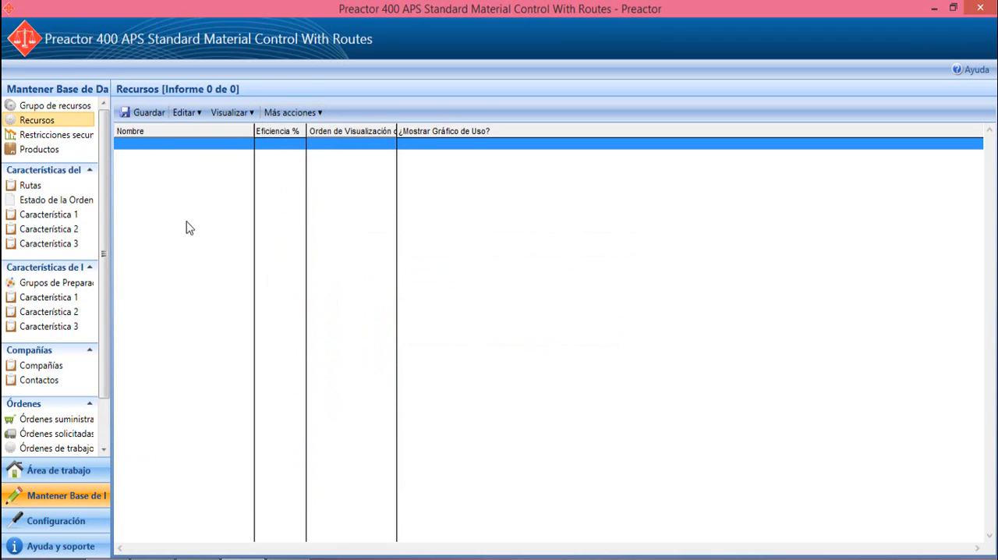
pyautogui.click(38, 136)
pyautogui.click(457, 343)
# Step: Delete all records from the Restricciones secundarias table
pyautogui.click(262, 113)
pyautogui.click(267, 134)
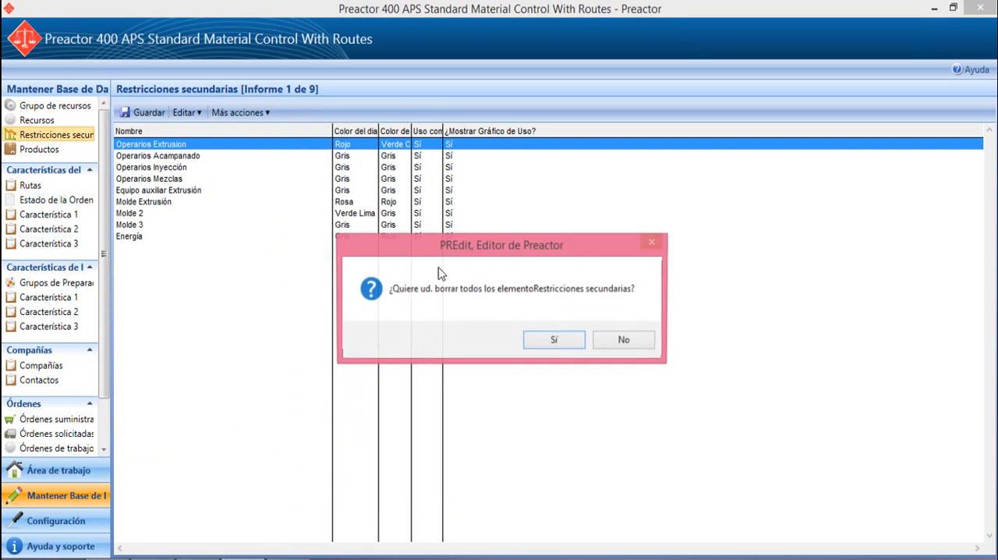
pyautogui.click(559, 344)
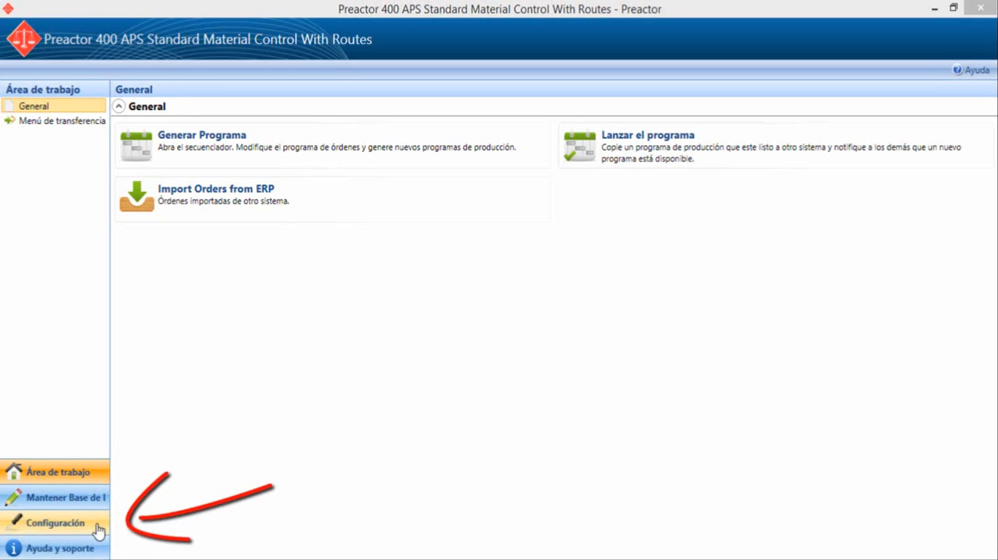
# Step: Open the Import BoM script for editing from the import/export scripts in the configuration area
pyautogui.click(97, 527)
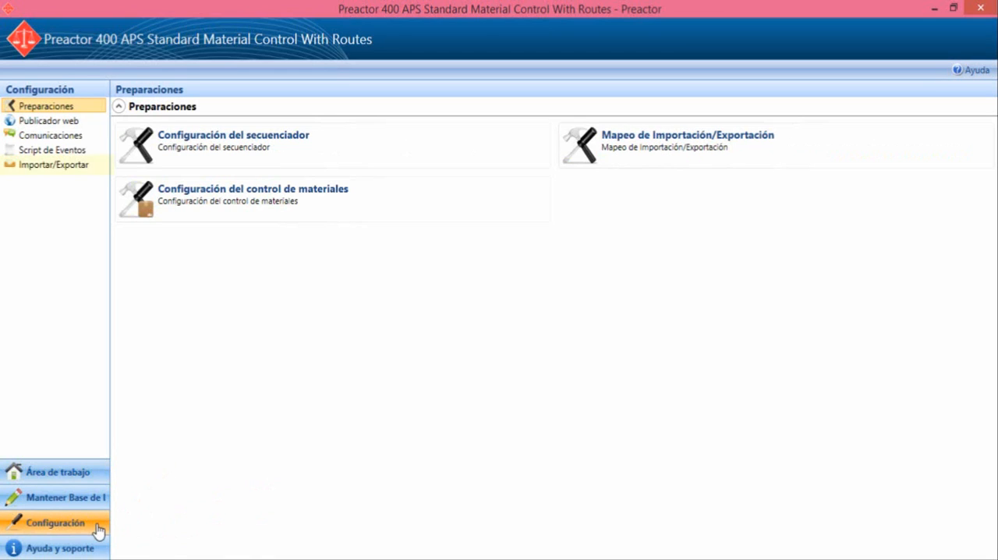
pyautogui.click(94, 170)
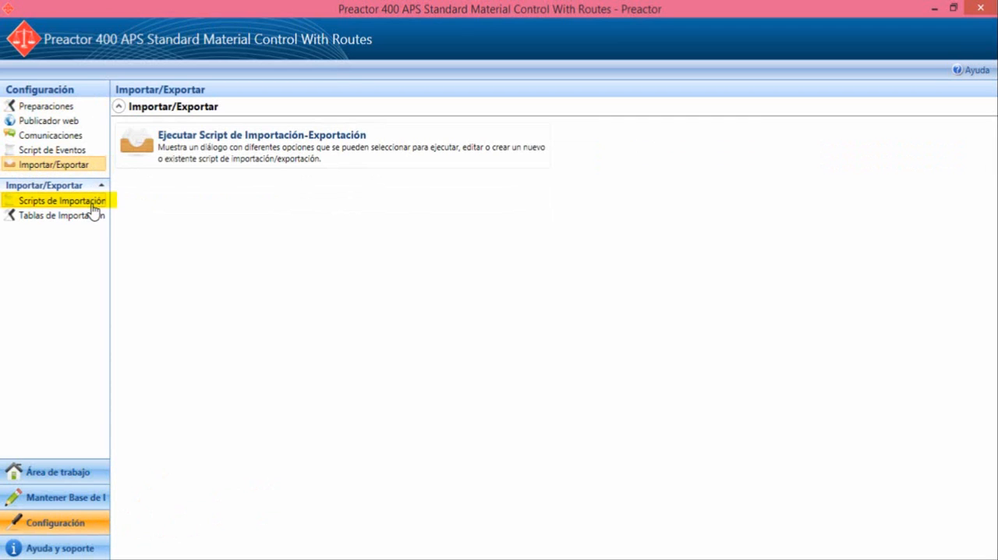
pyautogui.click(93, 208)
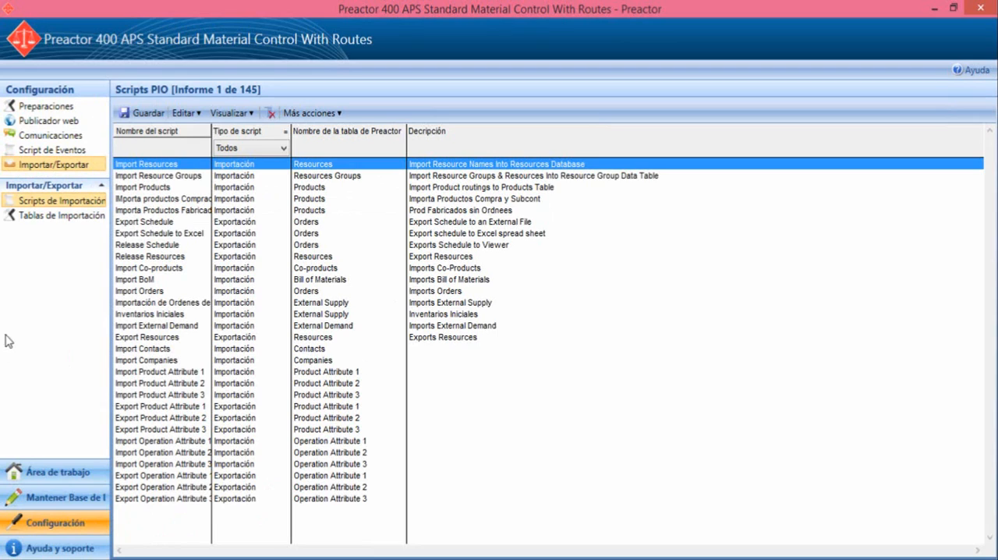
pyautogui.click(126, 280)
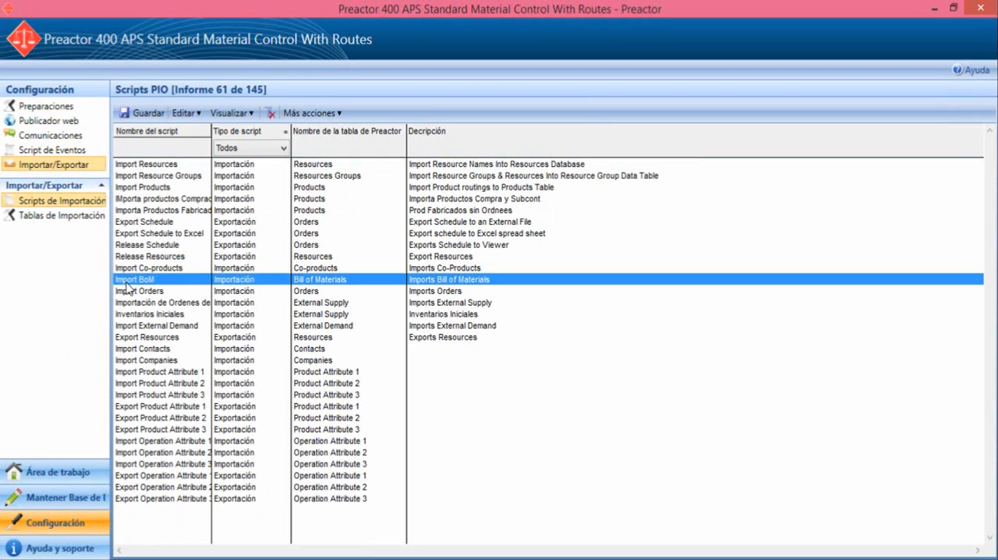
pyautogui.doubleClick(126, 282)
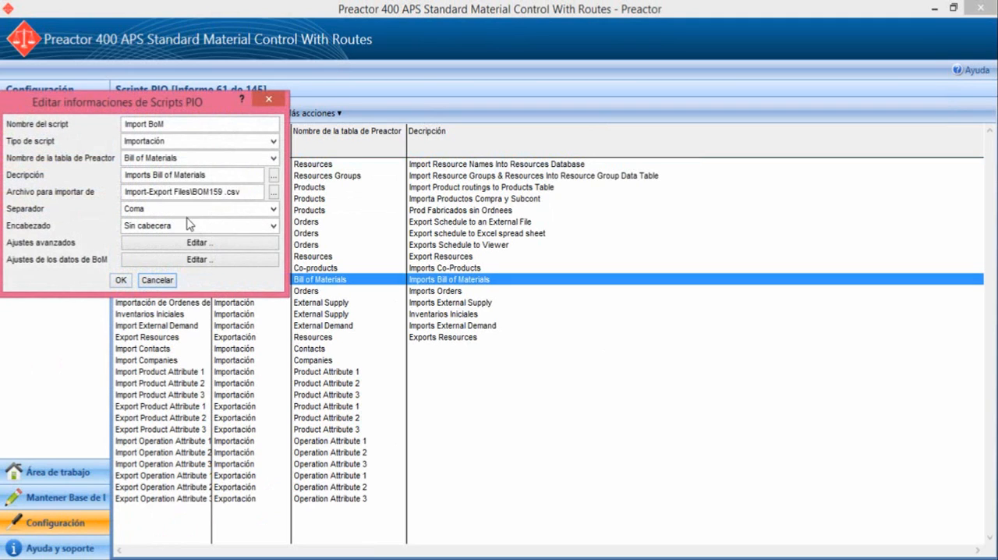
pyautogui.moveTo(181, 100); pyautogui.dragTo(534, 153)
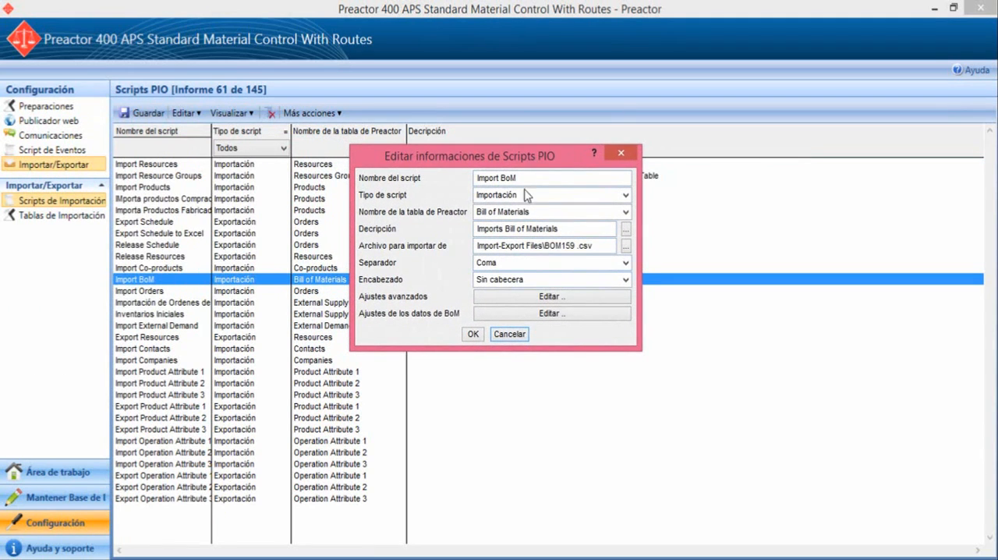
# Step: Set the Import BoM script's source file to BoM CVS in the ArchivosTrabajo folder
pyautogui.click(626, 248)
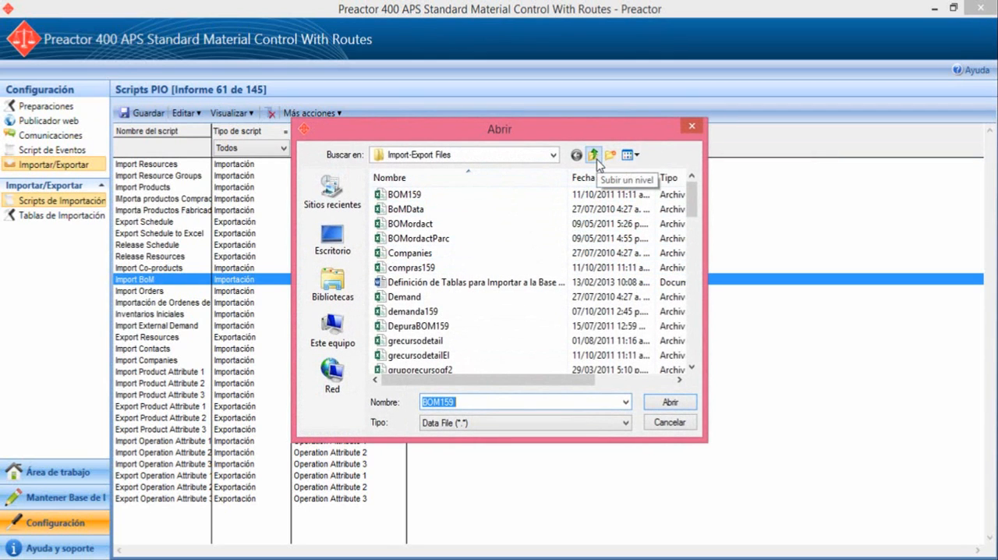
pyautogui.click(594, 155)
pyautogui.doubleClick(464, 195)
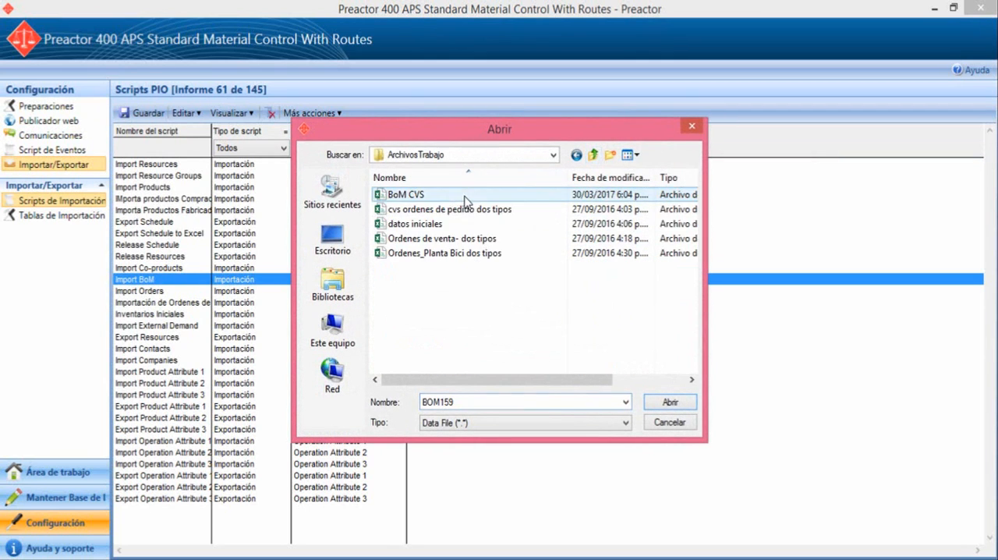
pyautogui.click(465, 195)
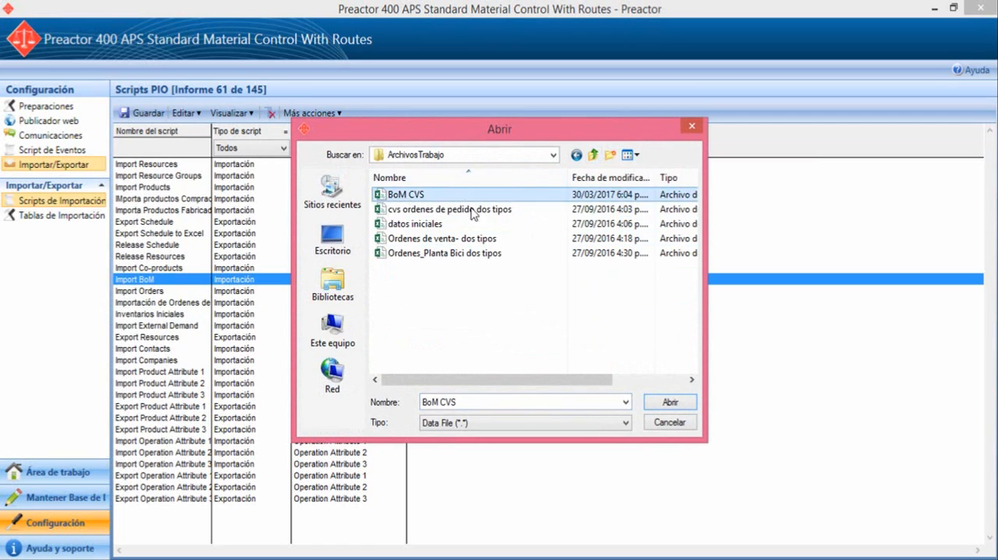
pyautogui.click(686, 405)
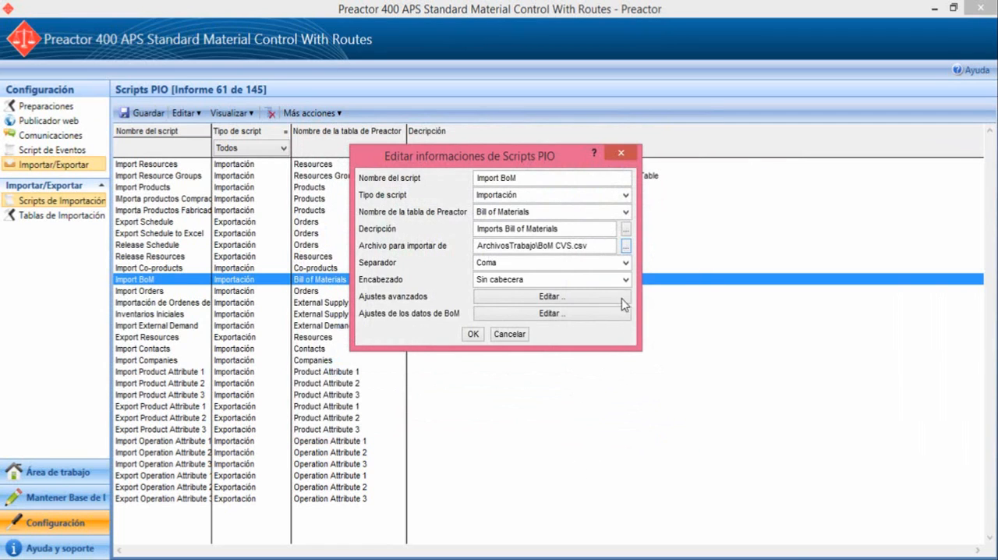
# Step: Set the separator to Punto y coma, use the first line as header, and accept the script settings
pyautogui.click(626, 265)
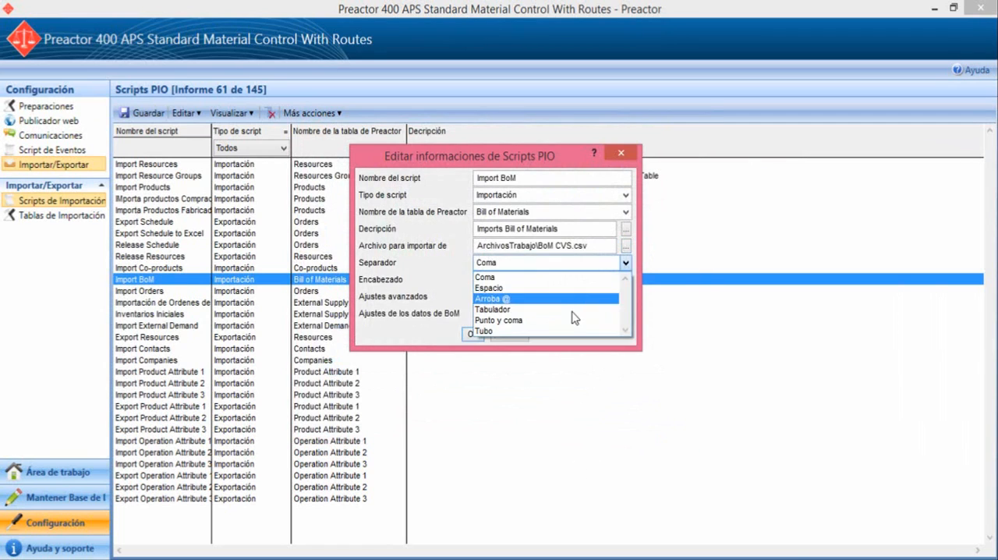
pyautogui.click(574, 320)
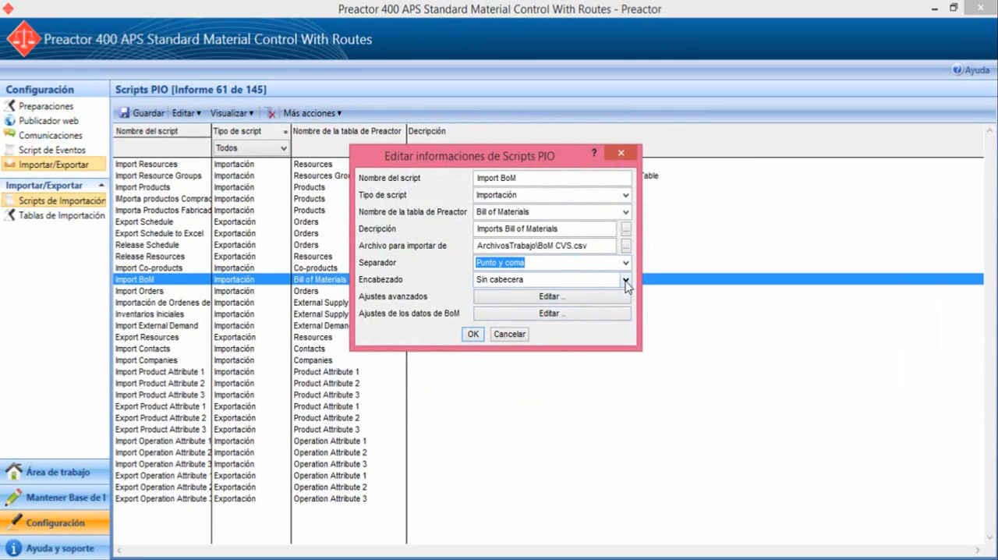
pyautogui.click(627, 281)
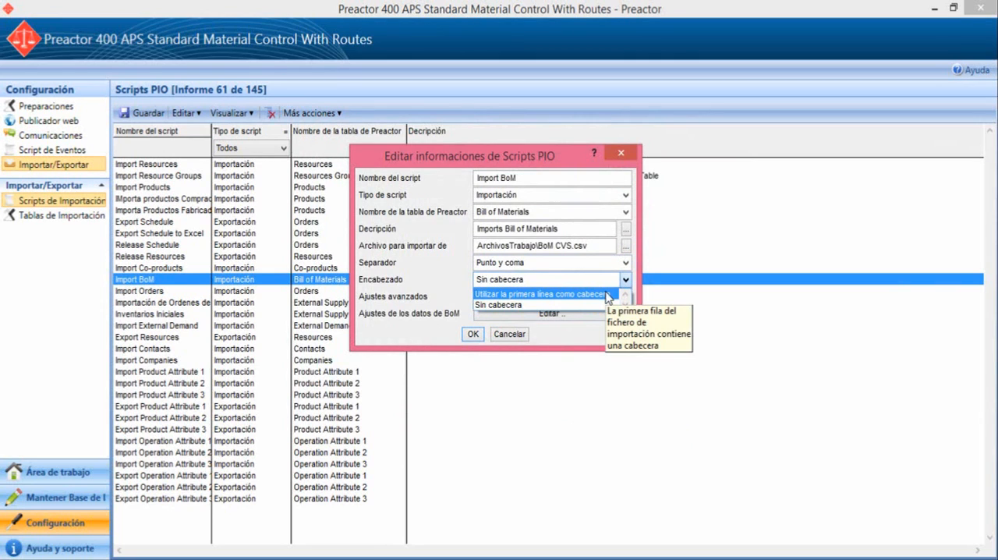
pyautogui.click(606, 294)
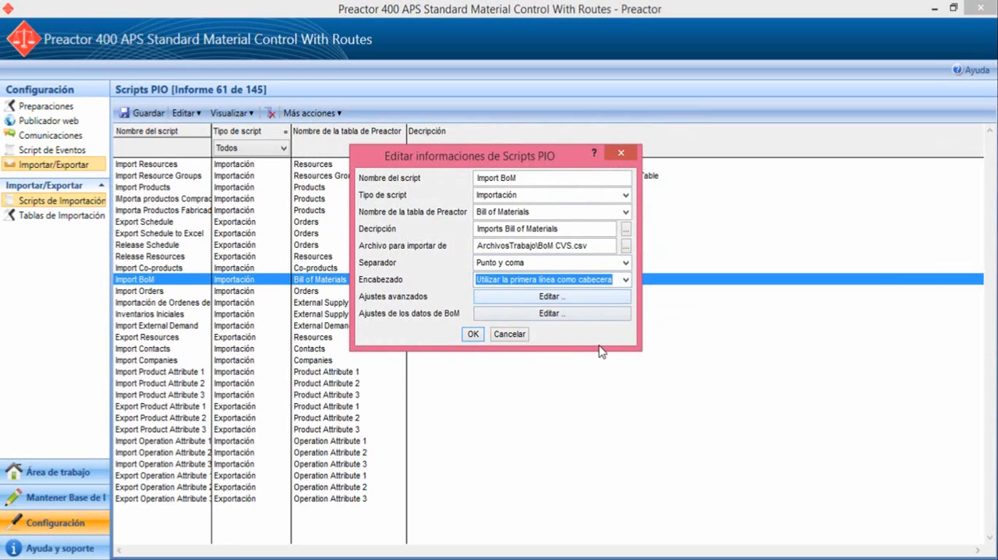
pyautogui.click(472, 335)
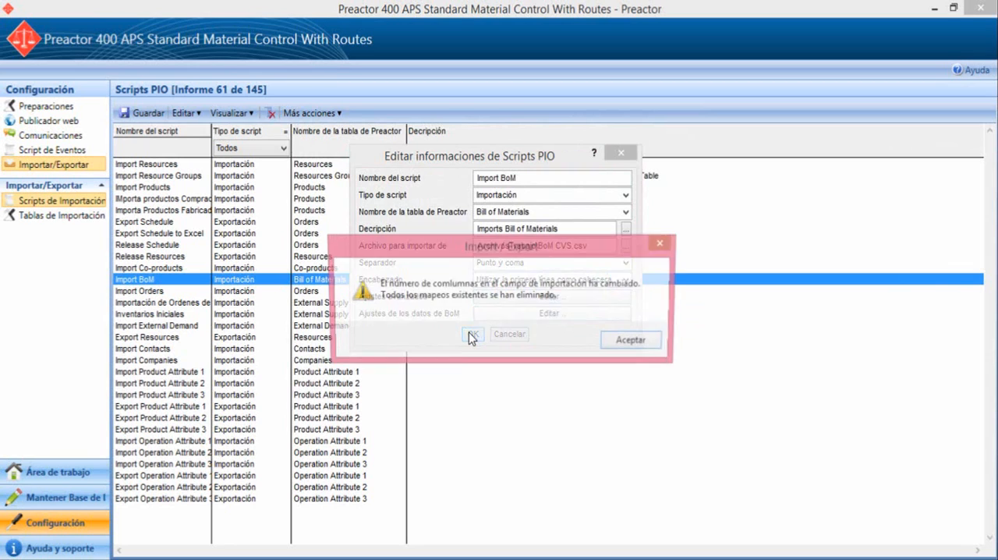
pyautogui.click(634, 342)
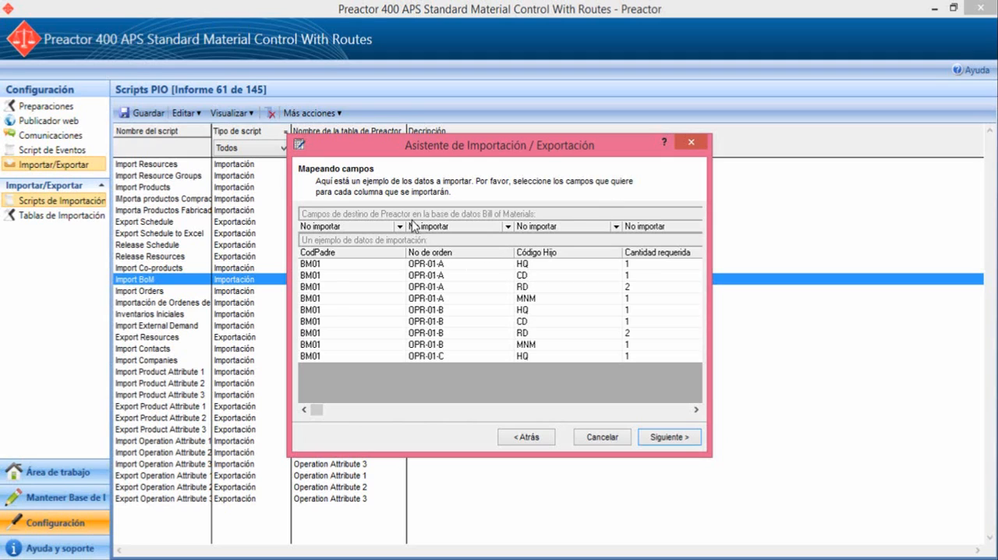
# Step: Map the No de orden column to the Orden No. field, leaving CodPadre set to No importar
pyautogui.click(399, 226)
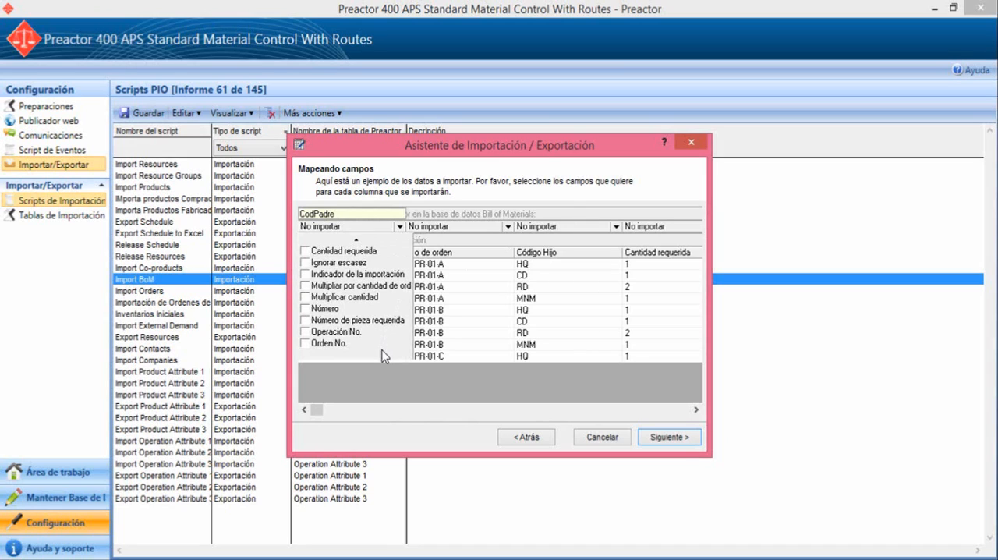
pyautogui.click(399, 228)
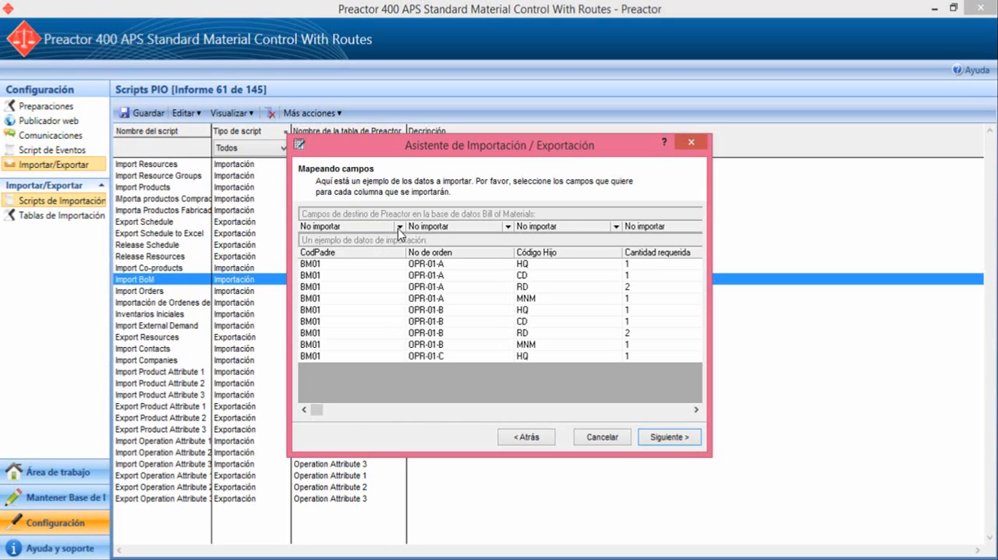
pyautogui.click(509, 226)
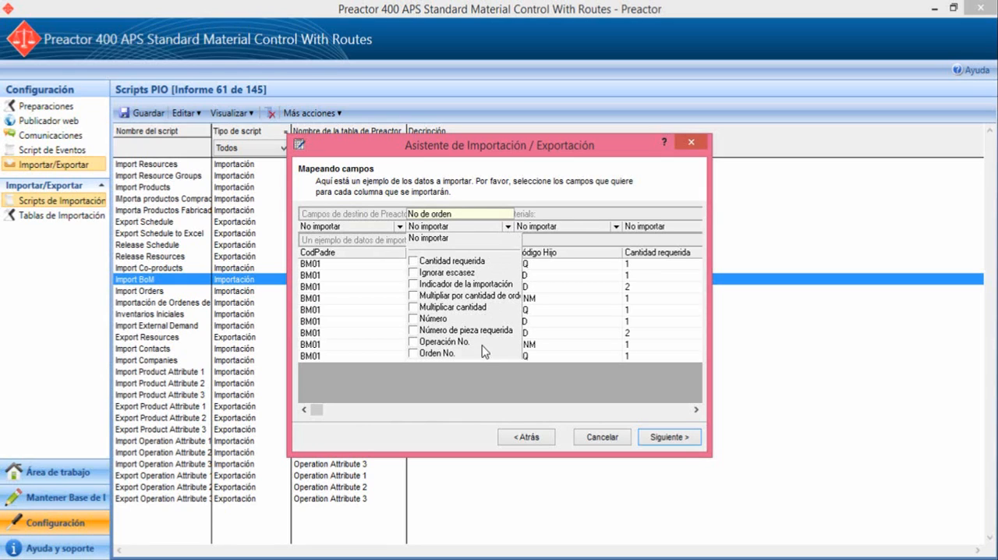
pyautogui.click(415, 354)
pyautogui.click(505, 228)
# Step: Map the Código Hijo column to Número de pieza requerida and the Cantidad requerida column to Cantidad requerida
pyautogui.click(616, 227)
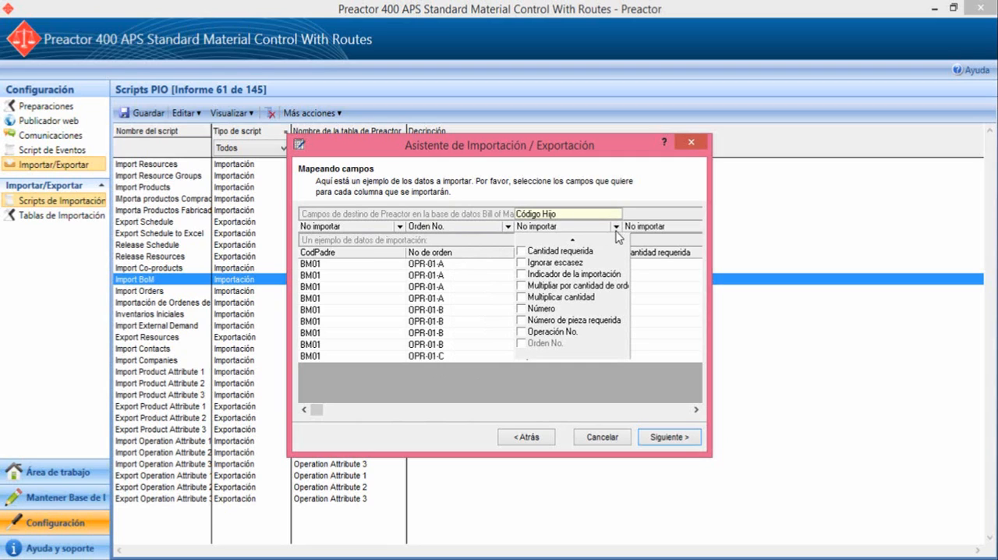
pyautogui.click(522, 321)
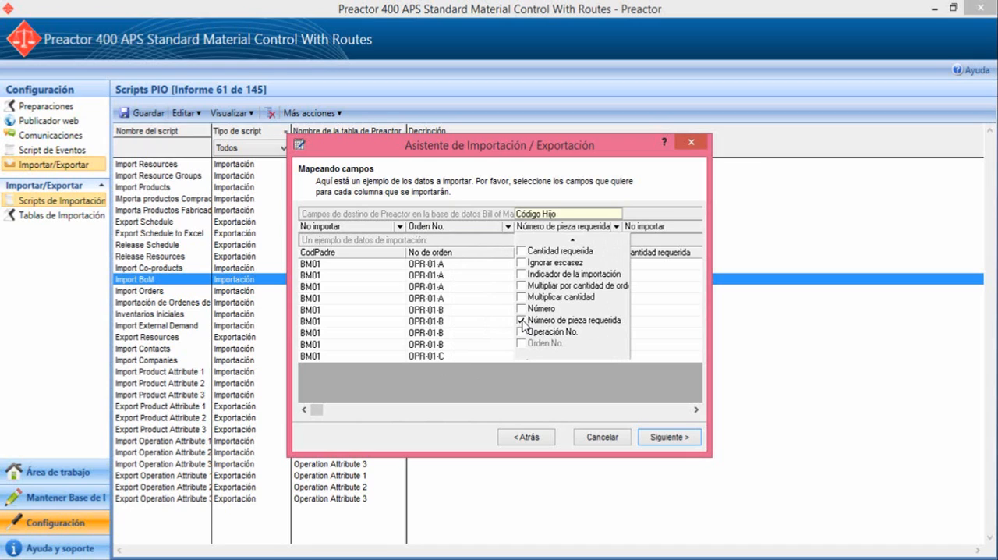
pyautogui.click(617, 227)
pyautogui.click(696, 408)
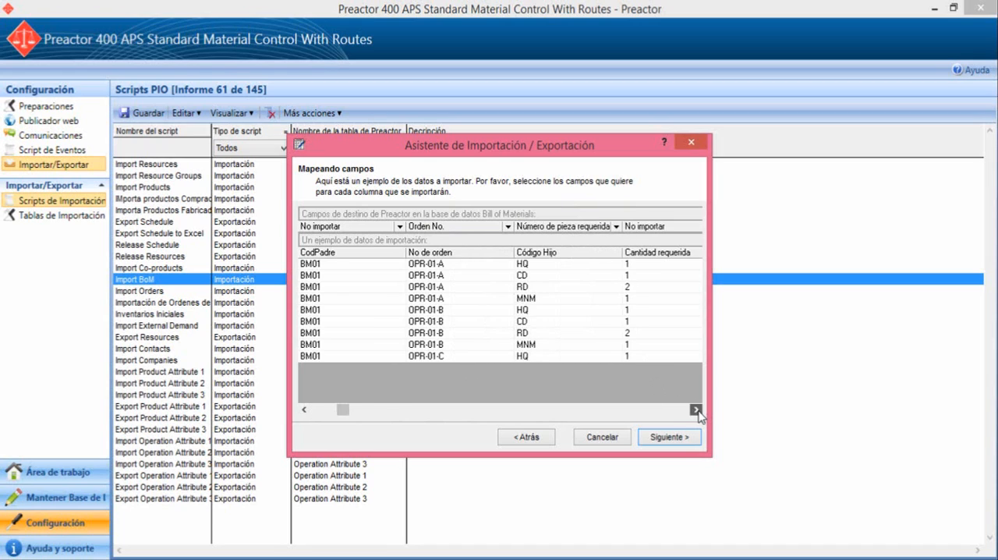
pyautogui.click(669, 226)
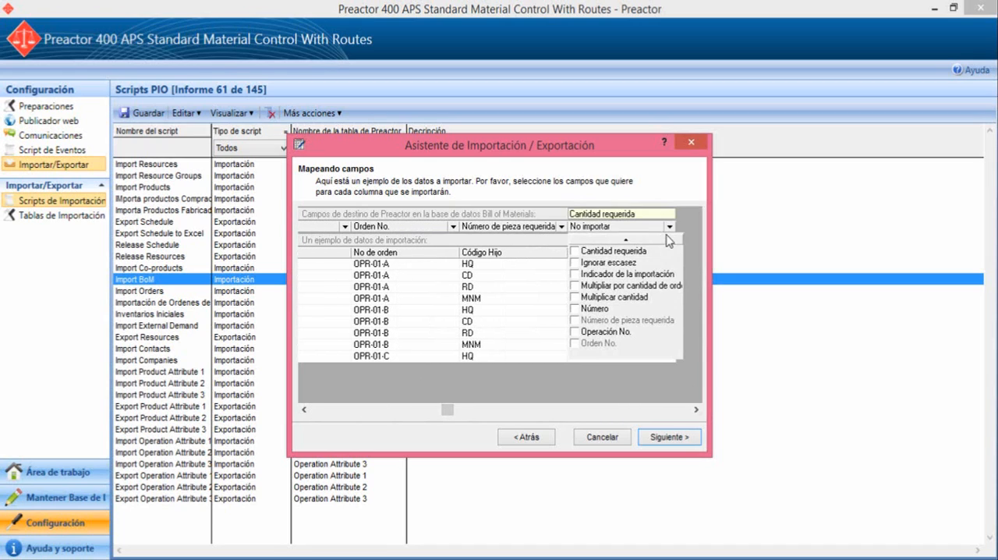
pyautogui.click(577, 253)
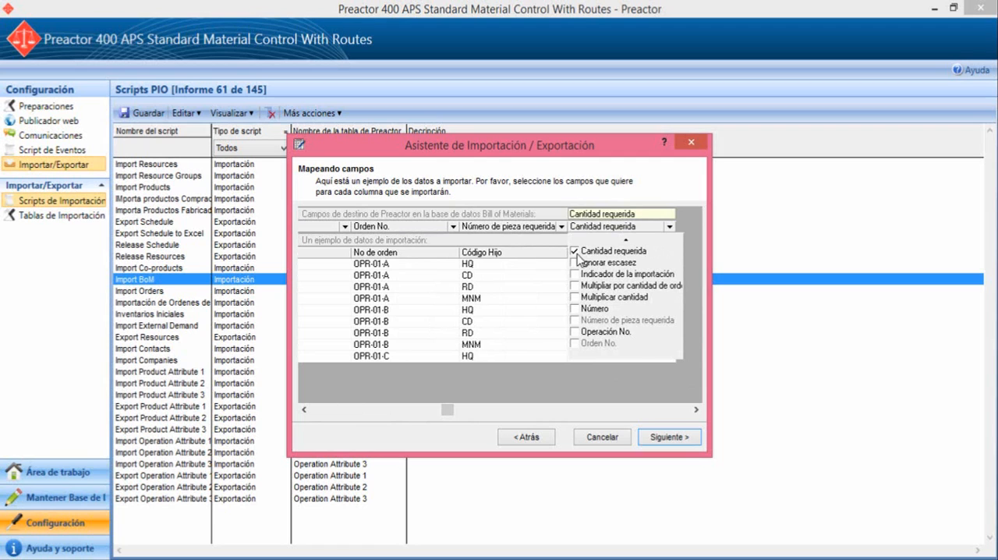
pyautogui.click(667, 231)
# Step: Continue to the field properties and review those of Orden No. and Cantidad requerida
pyautogui.click(673, 436)
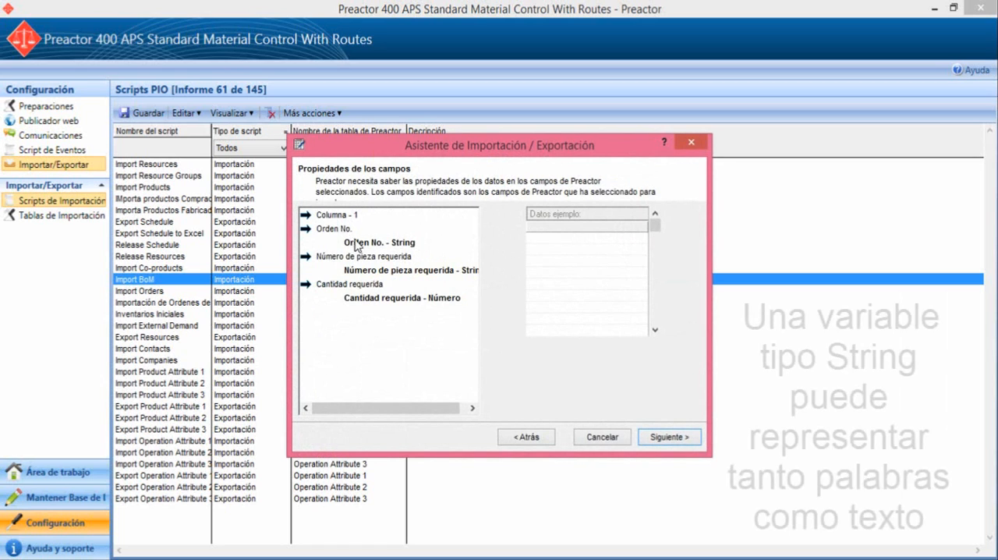
pyautogui.click(406, 244)
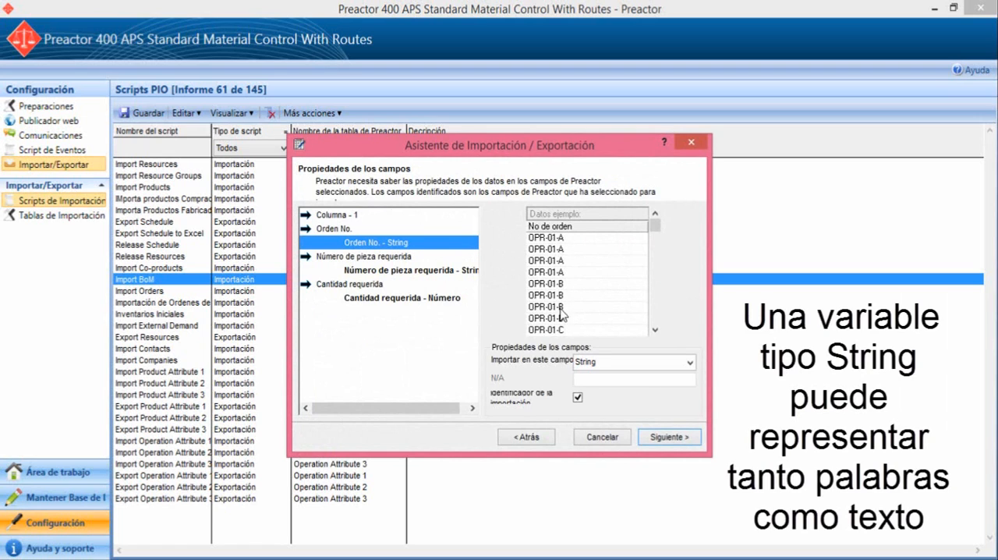
pyautogui.click(443, 300)
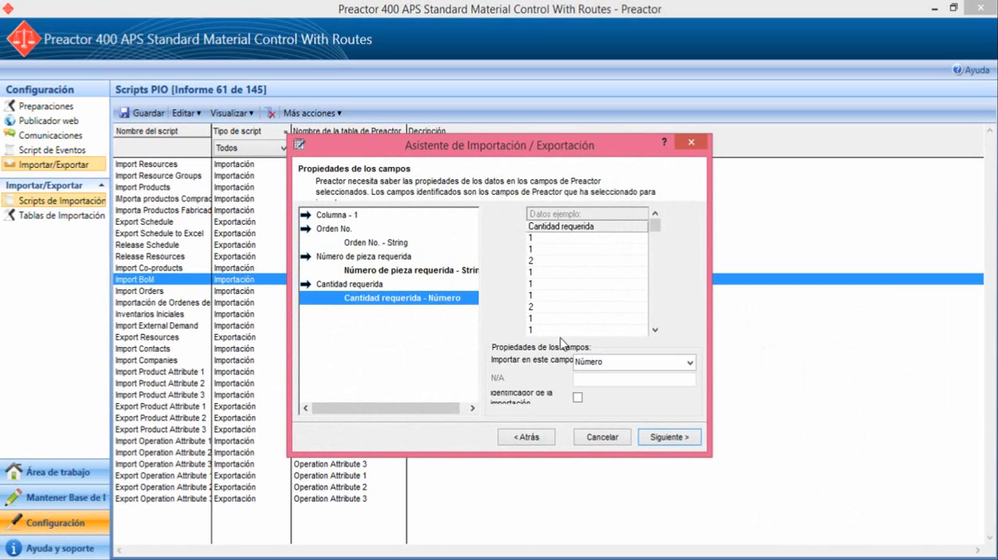
# Step: Try the Fecha/hora import type for the Orden No. field and set it back to String
pyautogui.click(409, 244)
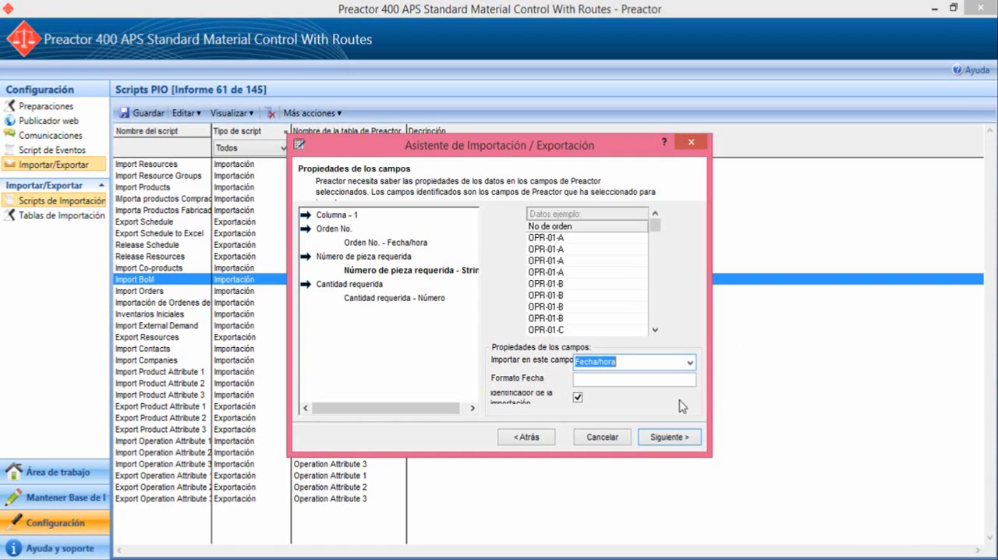
pyautogui.click(677, 380)
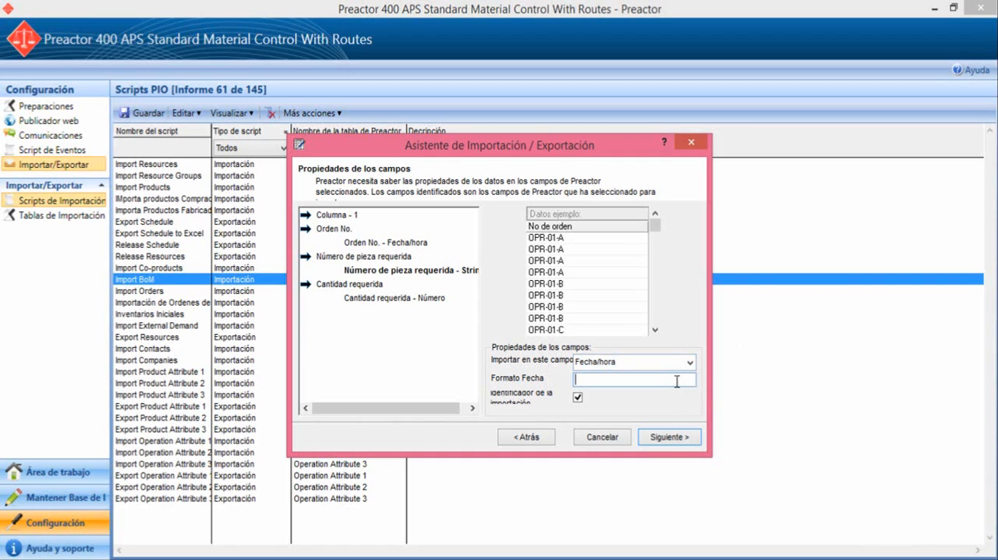
pyautogui.click(690, 362)
pyautogui.click(592, 373)
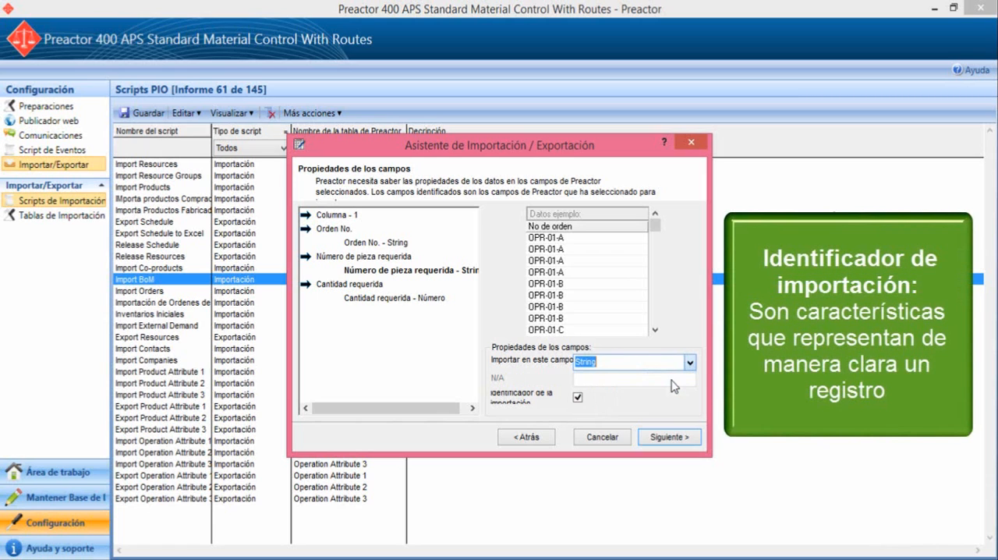
# Step: Review the field properties of Número de pieza requerida and Cantidad requerida, and continue to the default field values
pyautogui.click(405, 400)
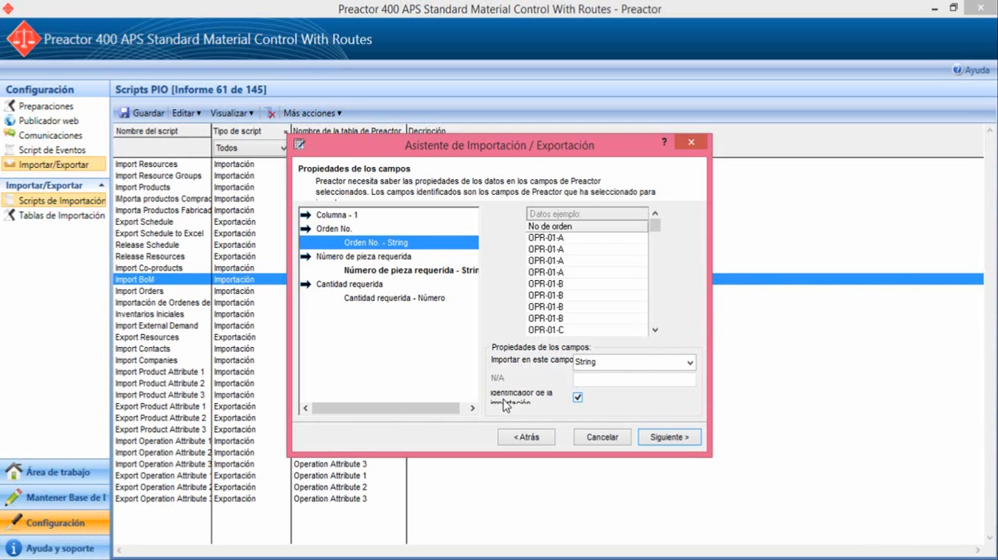
pyautogui.click(418, 272)
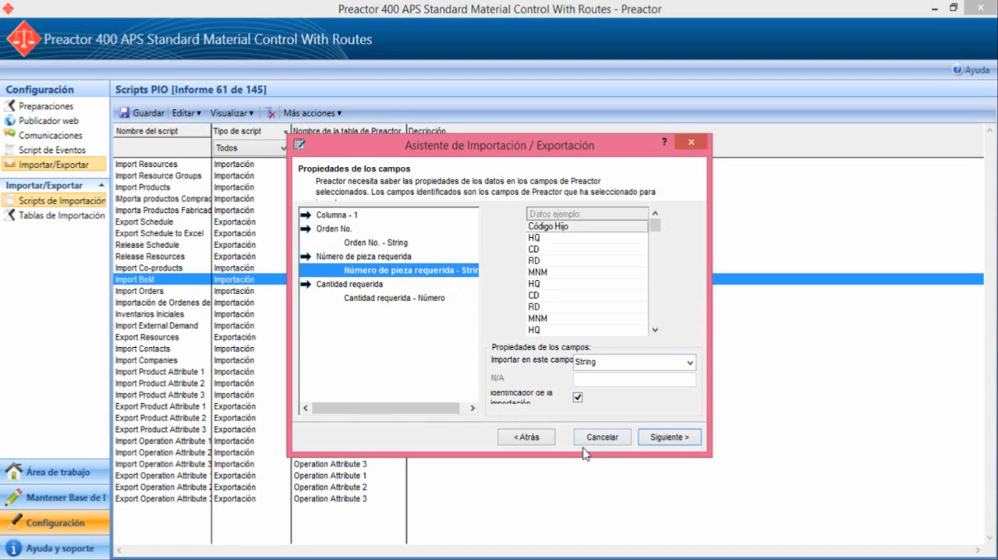
pyautogui.click(415, 300)
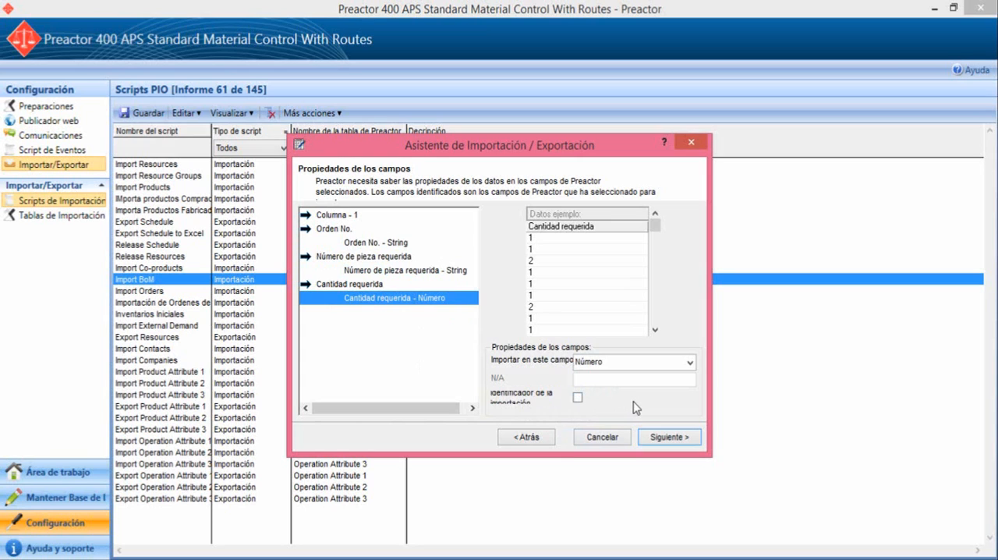
pyautogui.click(655, 438)
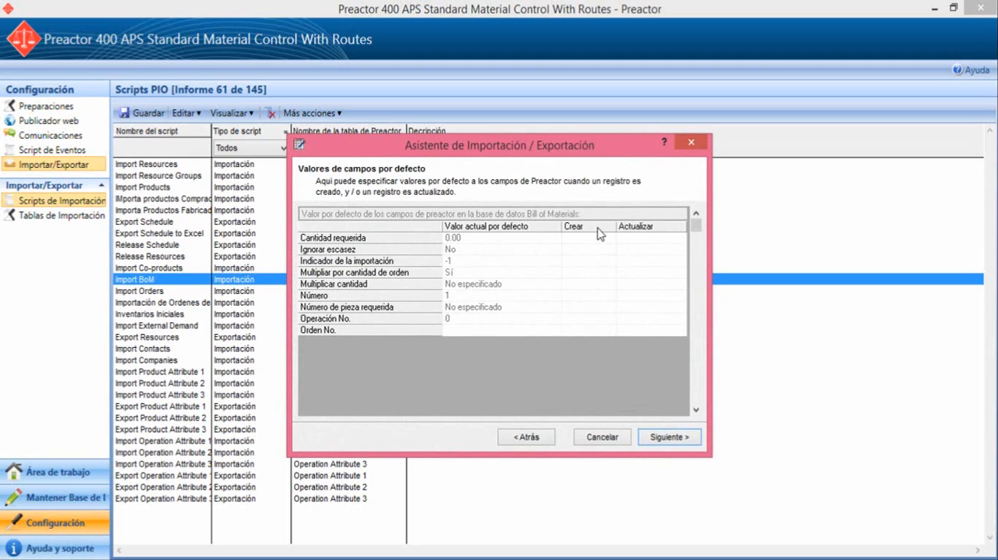
# Step: Accept the default Crear and Actualizar field values and finish the wizard with Ejecutar este script ahora enabled
pyautogui.click(616, 276)
pyautogui.click(591, 306)
pyautogui.click(650, 309)
pyautogui.click(657, 442)
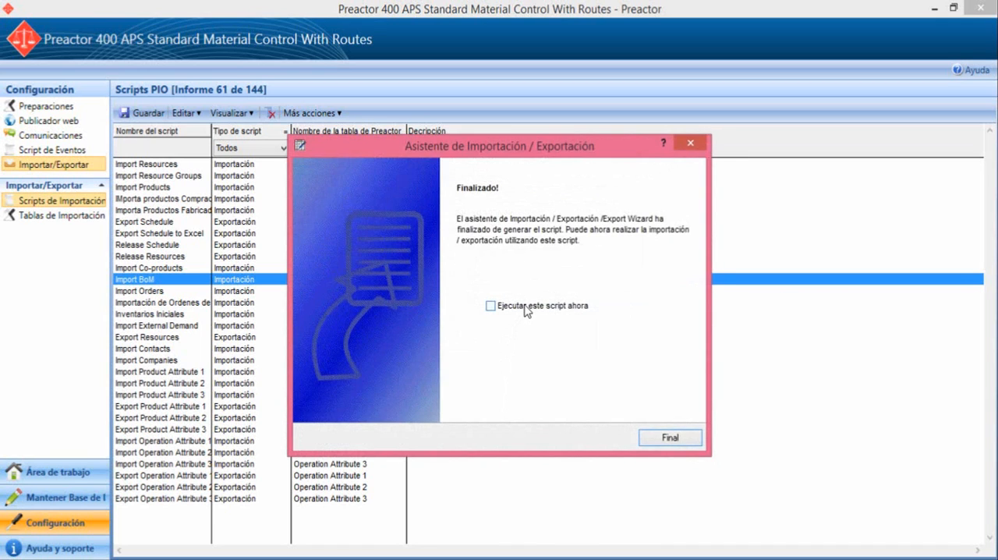
pyautogui.click(525, 310)
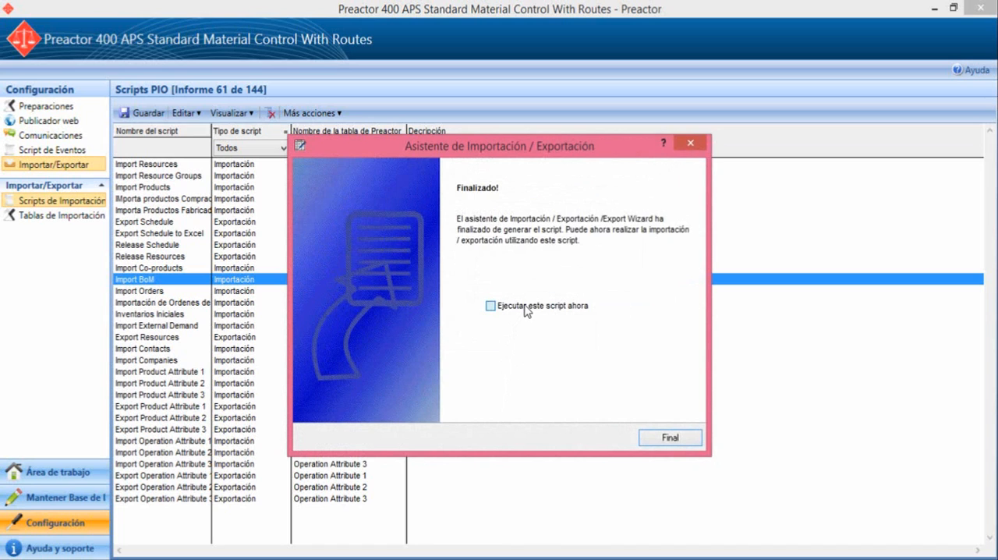
pyautogui.click(655, 445)
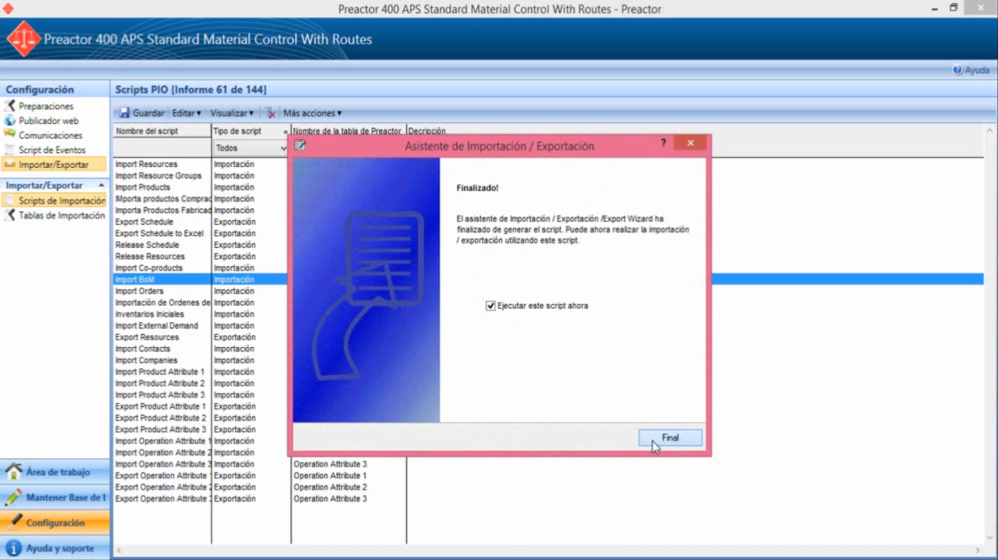
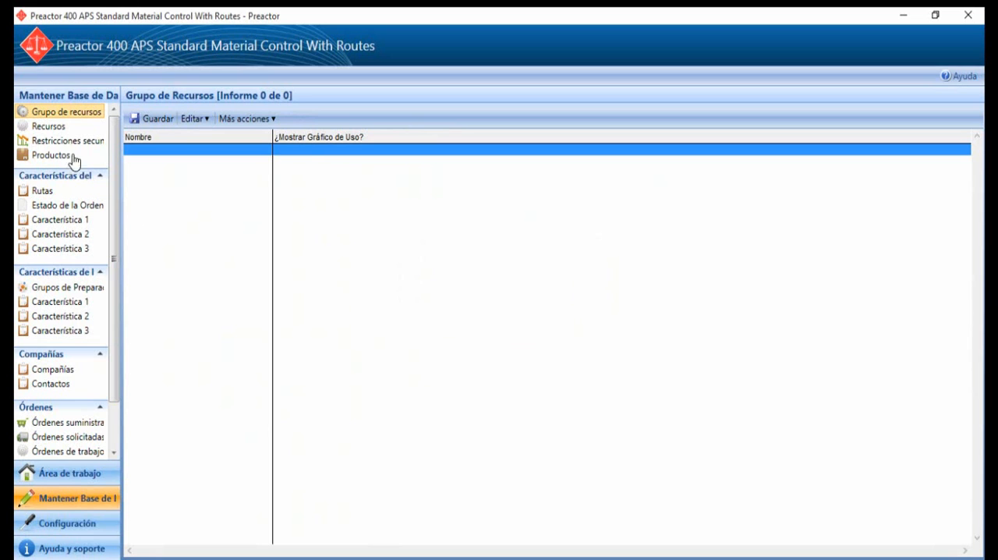
# Step: Review the imported records in the resources, products, supply orders, requested orders, work orders and bill-of-materials tables
pyautogui.click(65, 129)
pyautogui.click(67, 141)
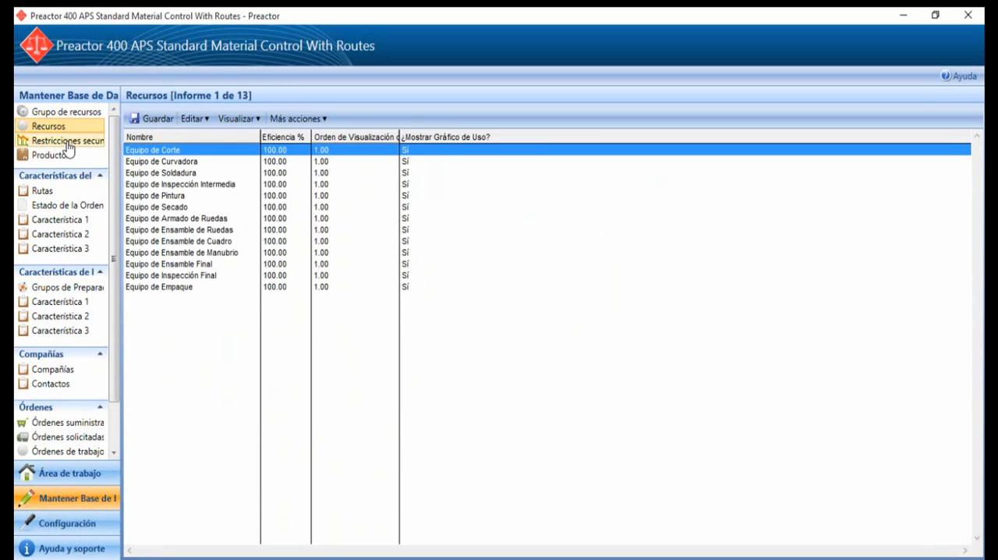
pyautogui.click(73, 156)
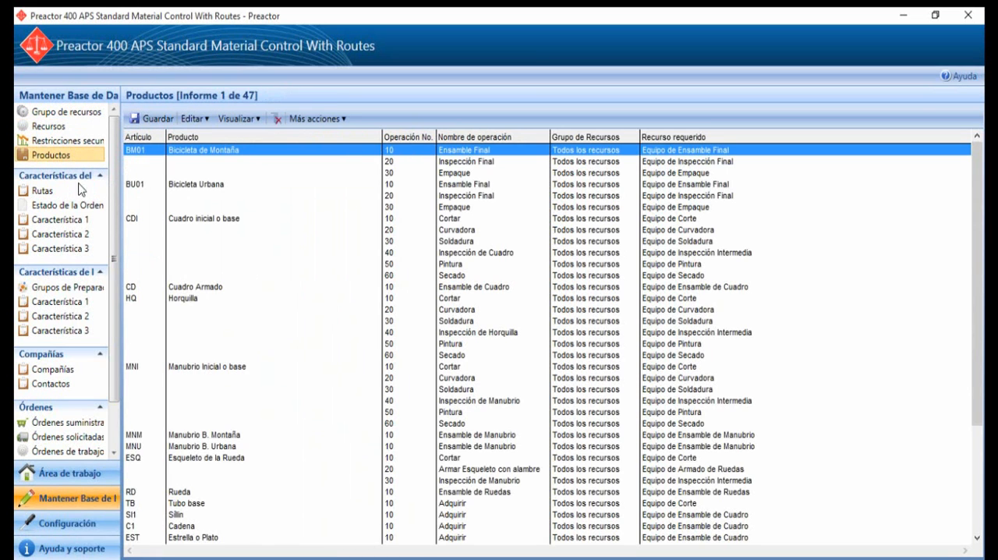
pyautogui.click(75, 423)
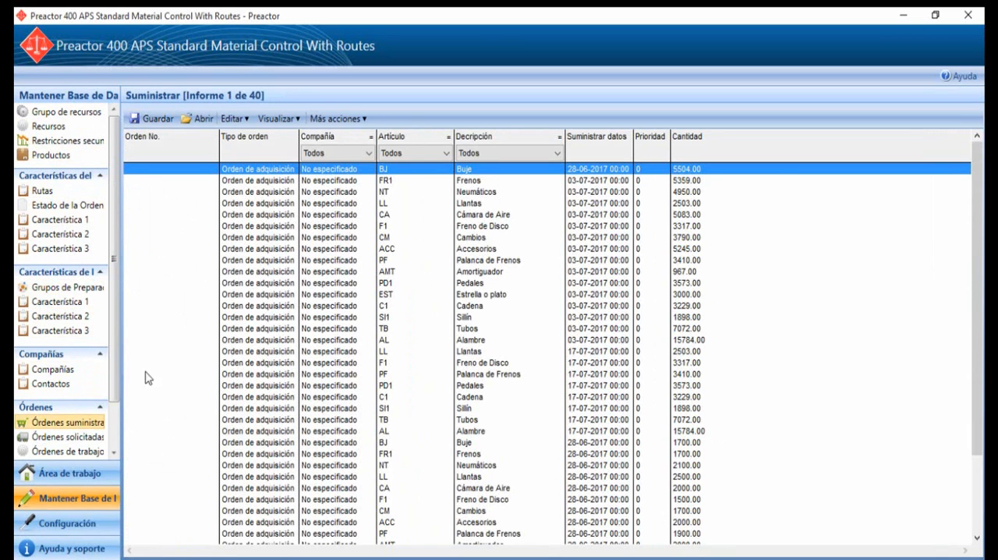
pyautogui.click(84, 437)
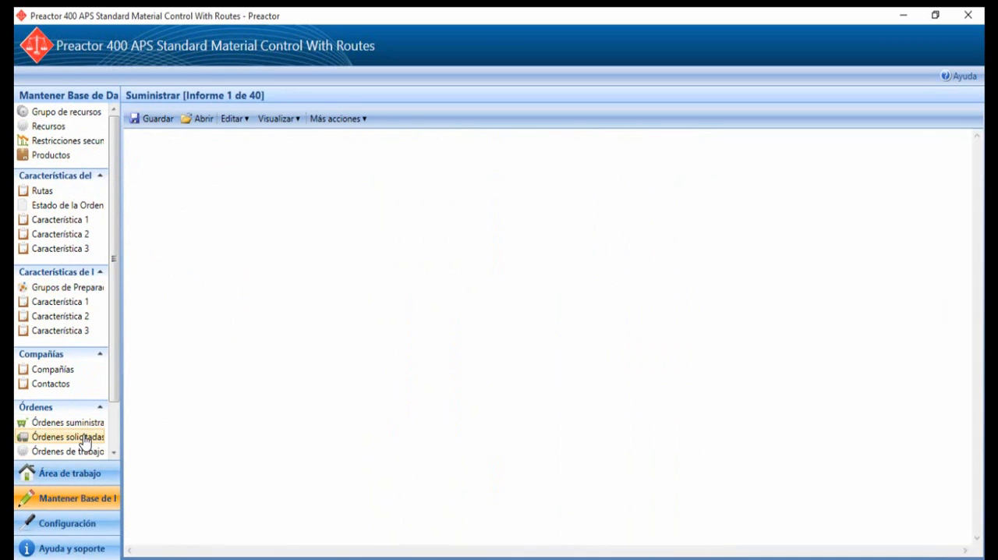
pyautogui.click(78, 452)
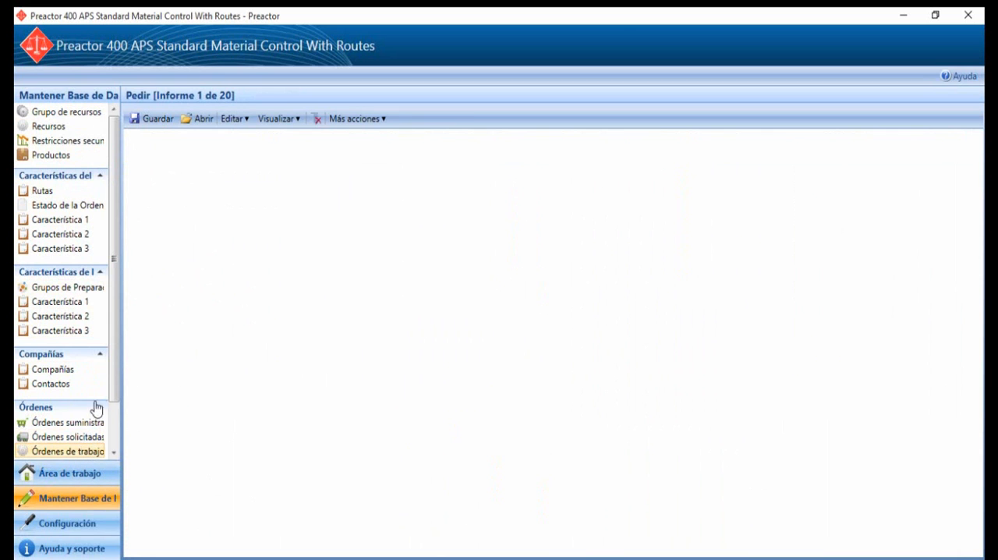
pyautogui.moveTo(112, 359); pyautogui.dragTo(114, 414)
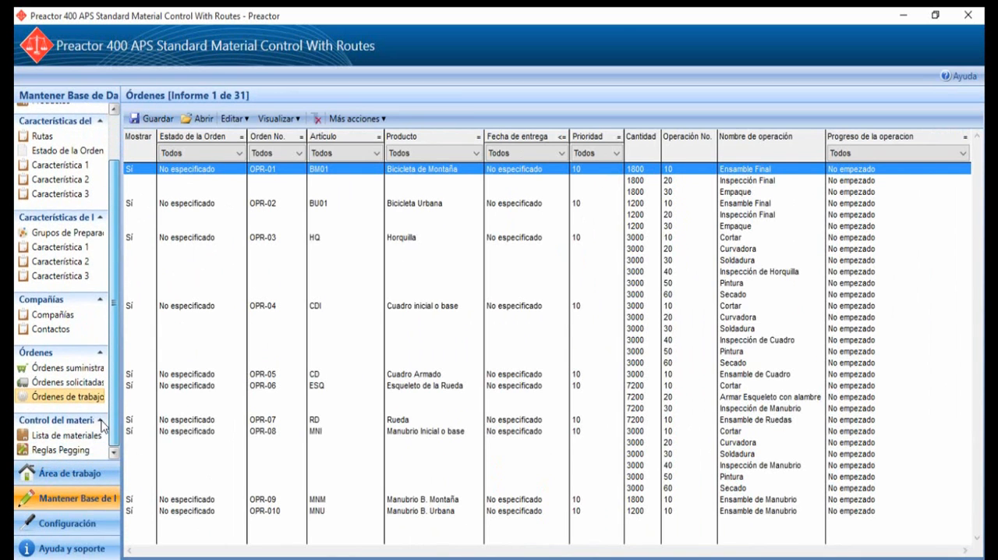
pyautogui.click(56, 442)
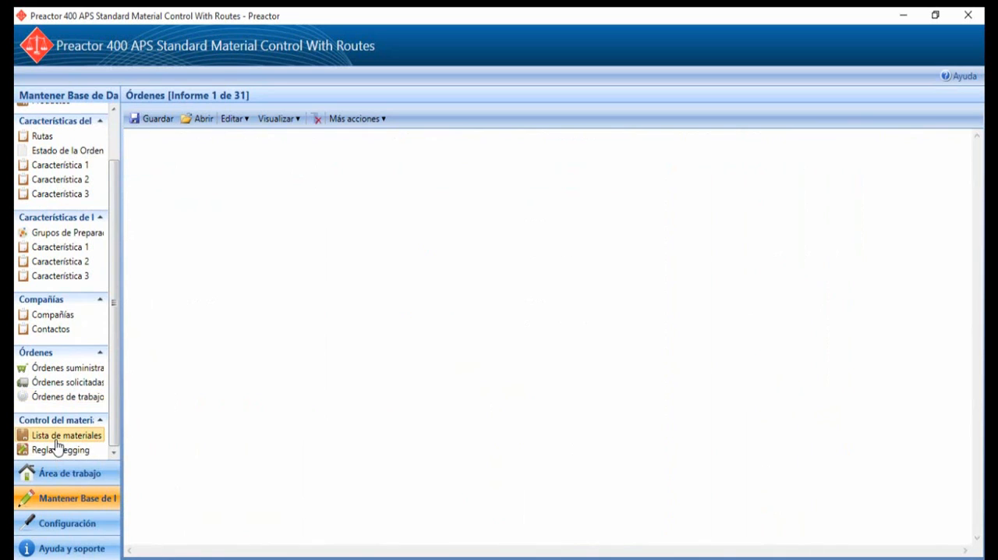
pyautogui.click(70, 372)
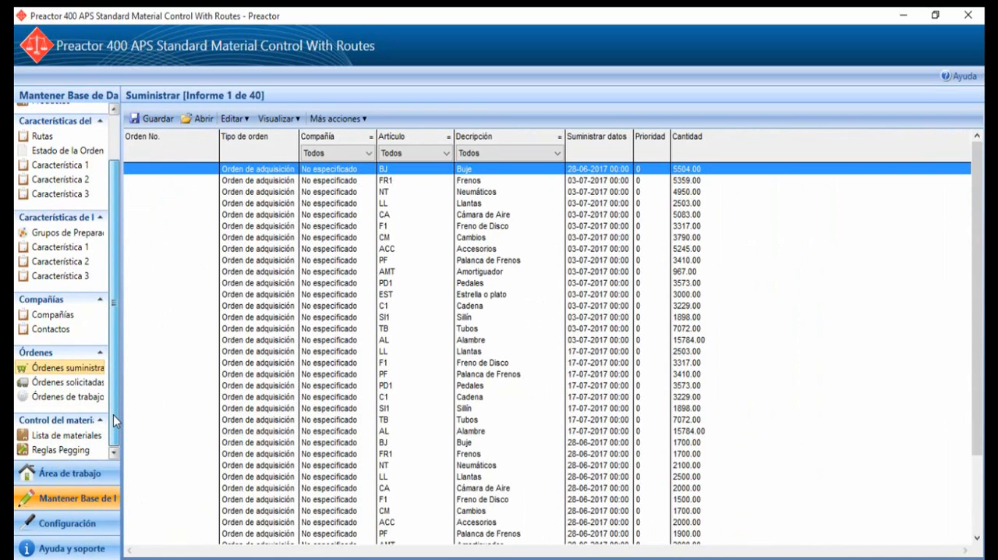
pyautogui.moveTo(113, 421); pyautogui.dragTo(114, 330)
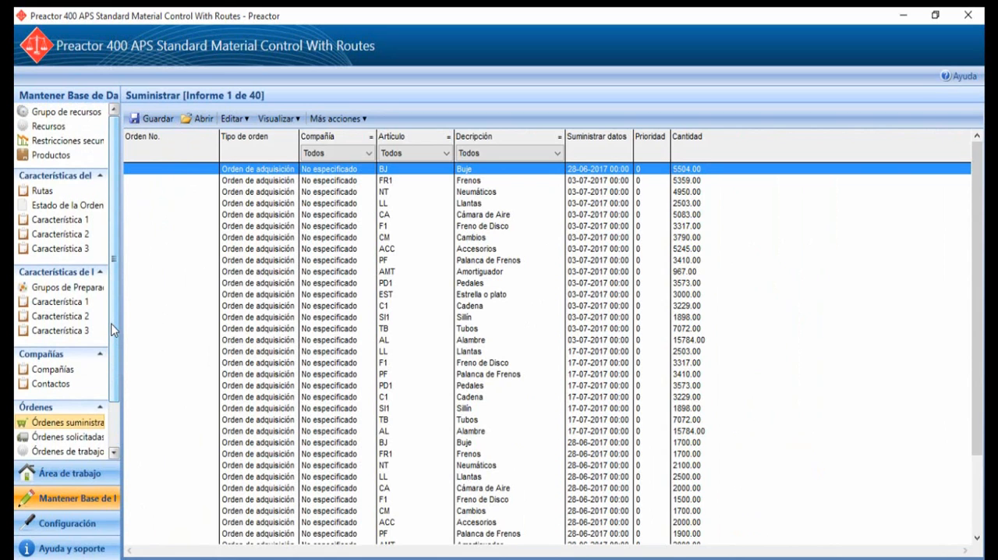
pyautogui.click(62, 155)
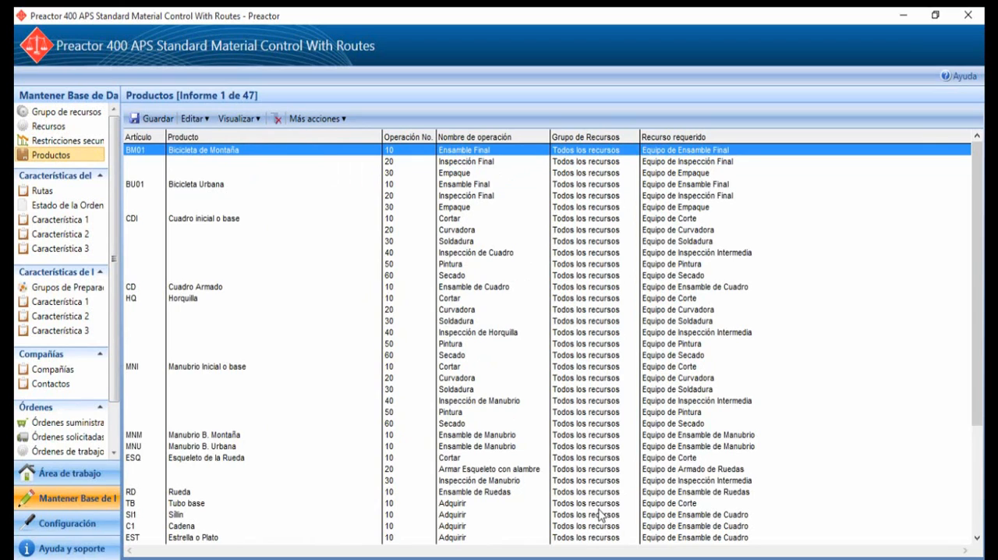
# Step: Create a new resource group named Metalmecánico
pyautogui.click(75, 114)
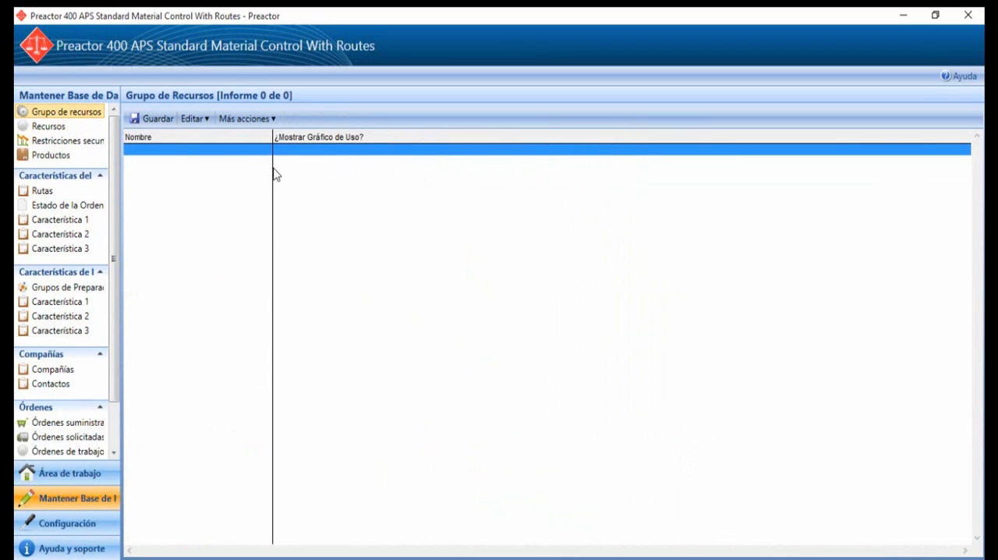
pyautogui.doubleClick(250, 150)
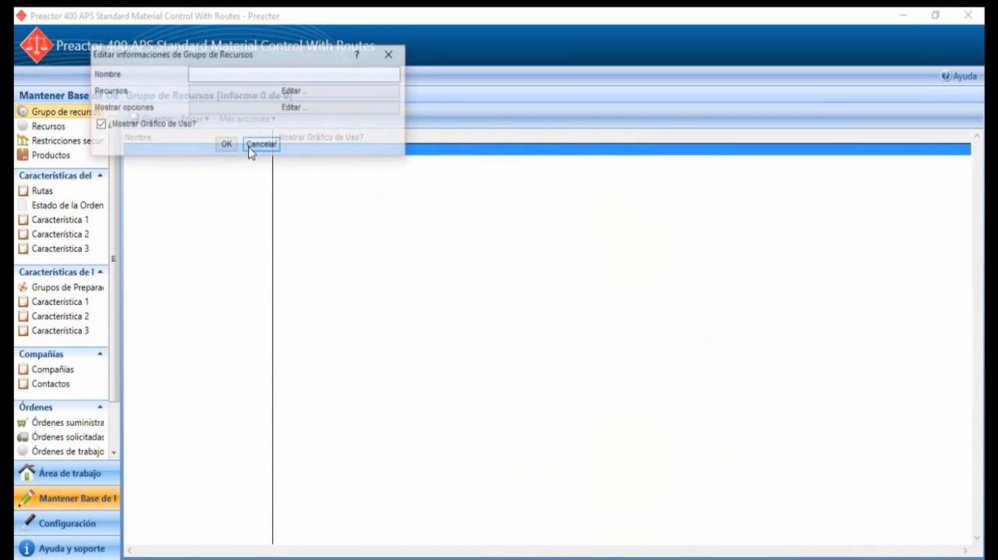
pyautogui.click(283, 76)
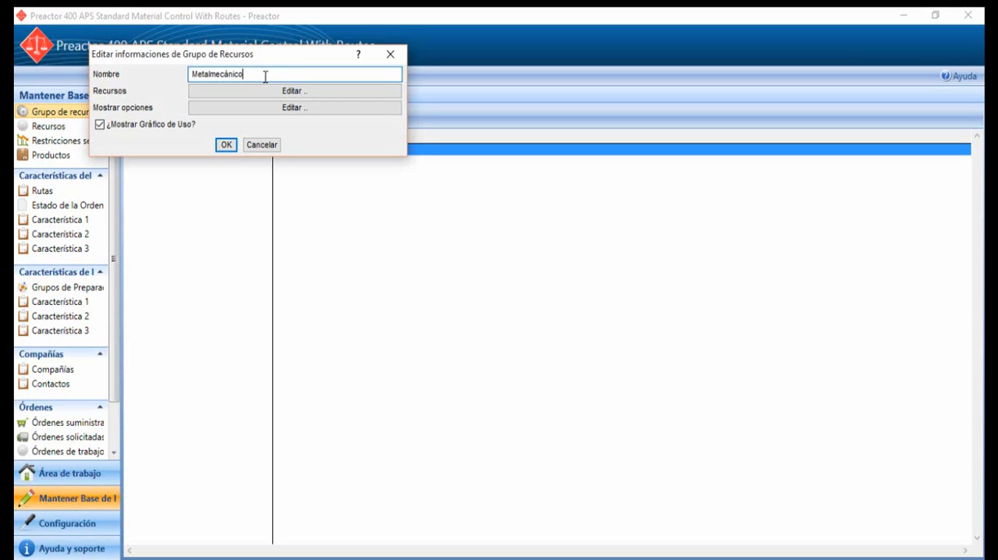
# Step: Add Equipo de Corte, Curvadora, Soldadura, Pintura, Secado and Armado de Ruedas as the group's valid resources and accept the group
pyautogui.click(362, 95)
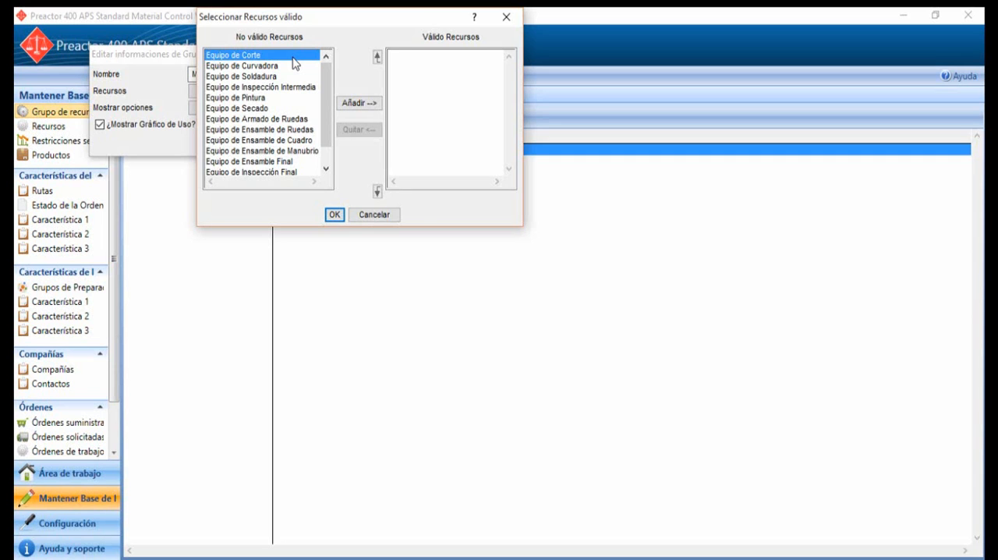
pyautogui.keyDown('ctrl'); pyautogui.click(261, 67); pyautogui.keyUp('ctrl')
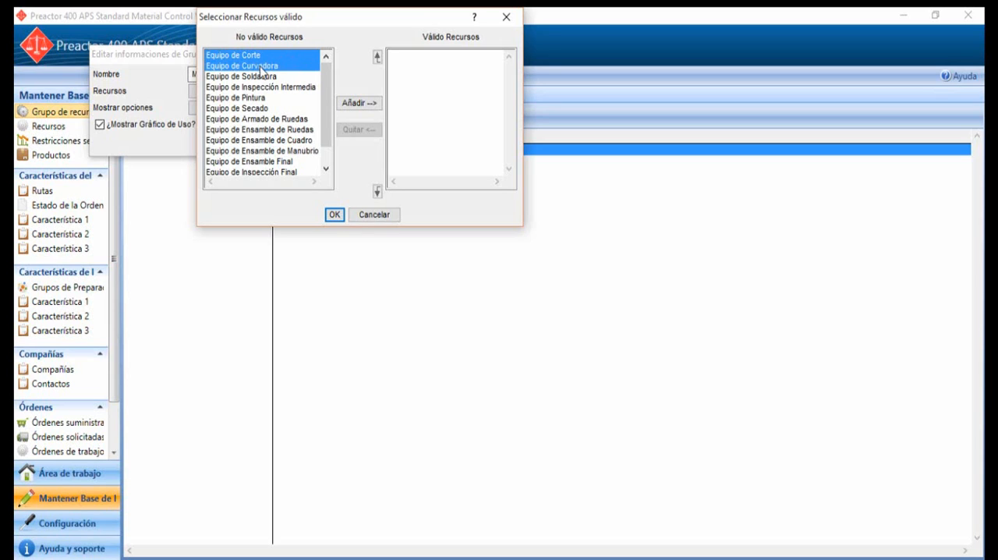
pyautogui.keyDown('ctrl'); pyautogui.click(271, 76); pyautogui.keyUp('ctrl')
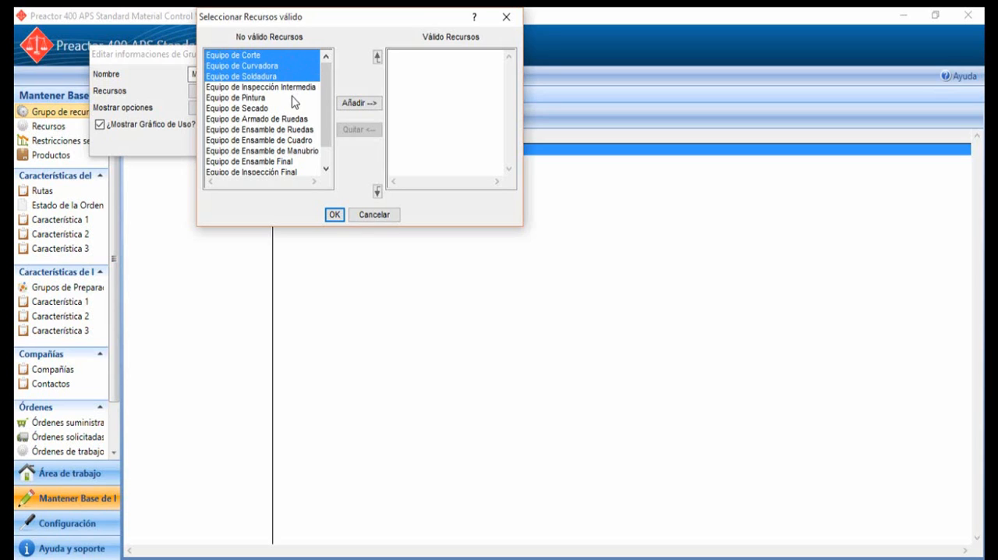
pyautogui.keyDown('ctrl'); pyautogui.click(291, 99); pyautogui.keyUp('ctrl')
pyautogui.keyDown('ctrl'); pyautogui.click(290, 109); pyautogui.keyUp('ctrl')
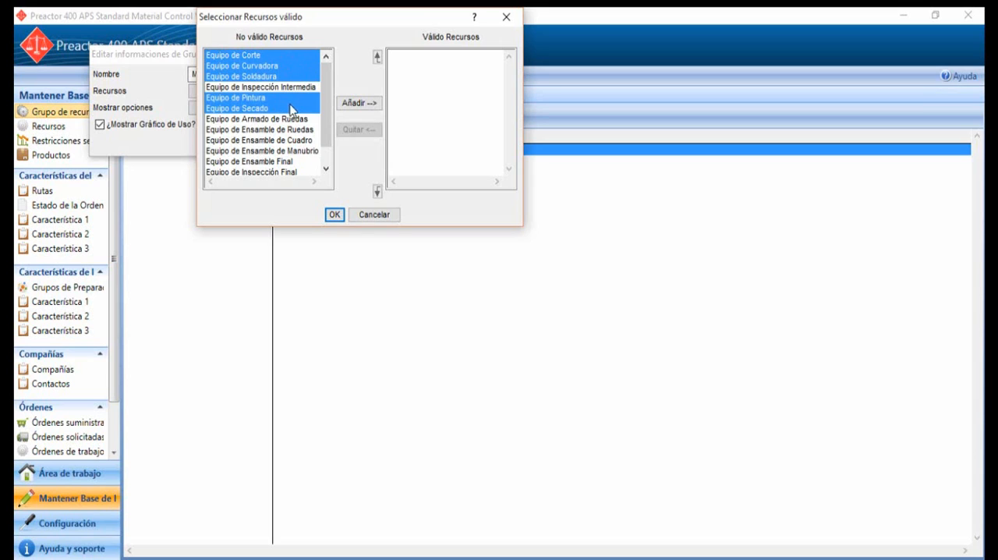
pyautogui.keyDown('ctrl'); pyautogui.click(296, 120); pyautogui.keyUp('ctrl')
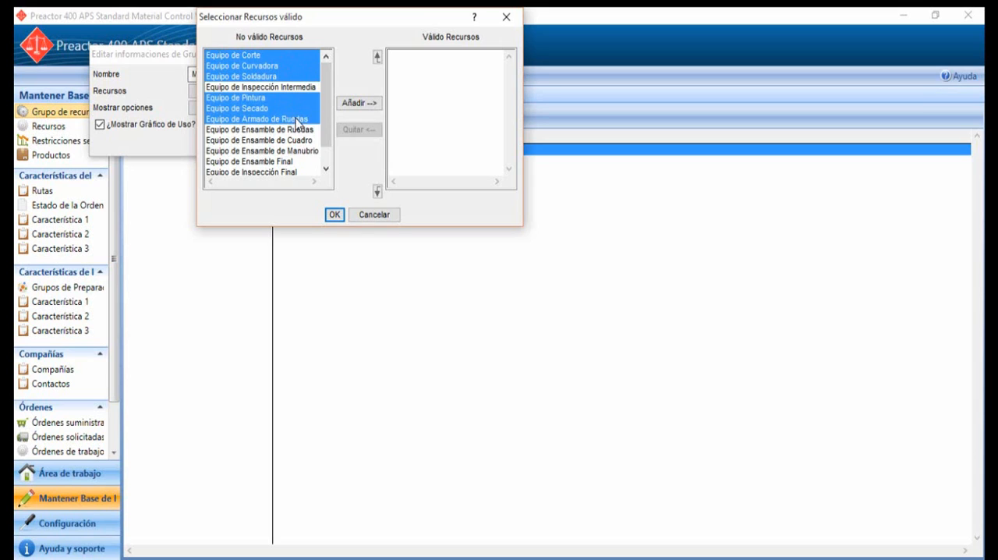
pyautogui.click(363, 108)
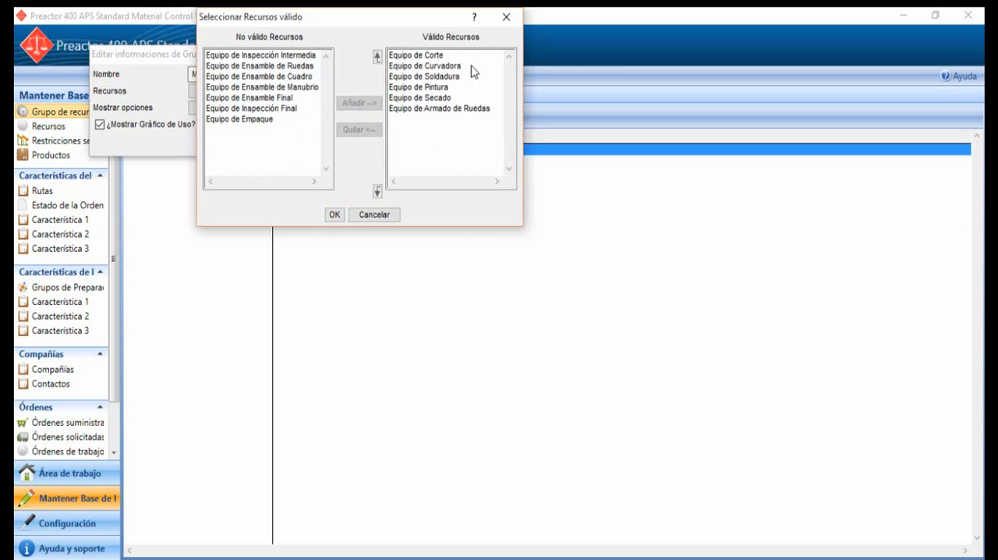
pyautogui.click(334, 217)
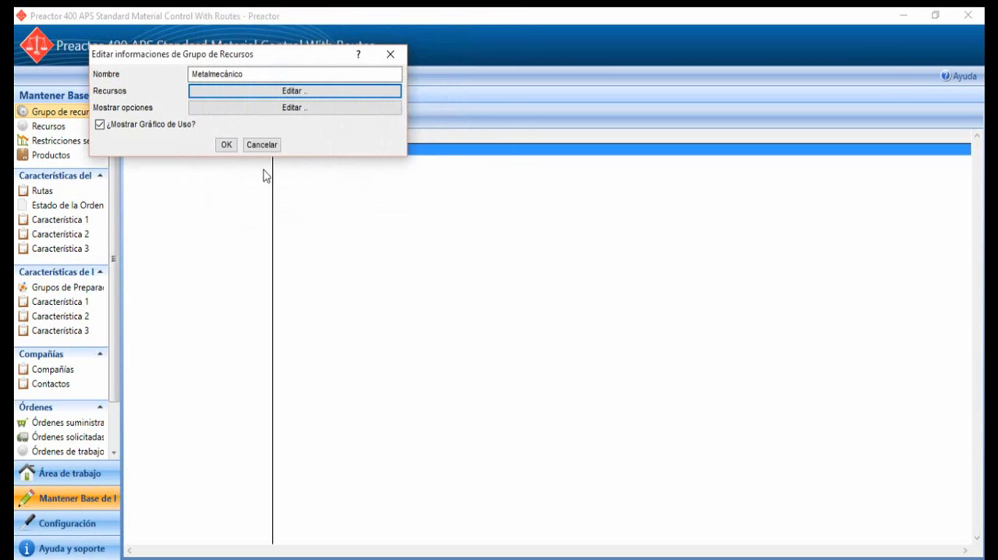
pyautogui.click(225, 147)
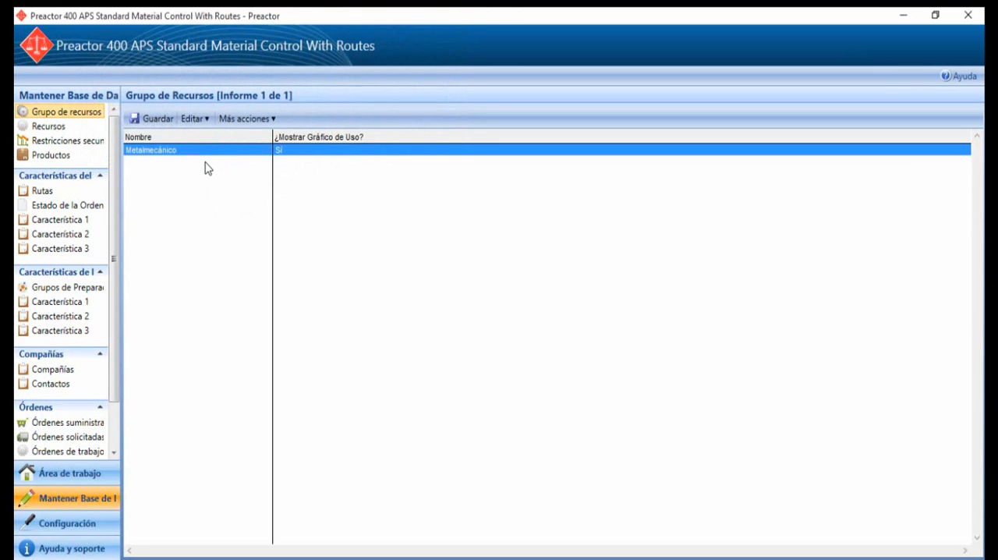
# Step: Add the Ensamble, Inspección and Empaque resource groups and save the Grupo de Recursos table while switching to the configuration area
pyautogui.doubleClick(205, 162)
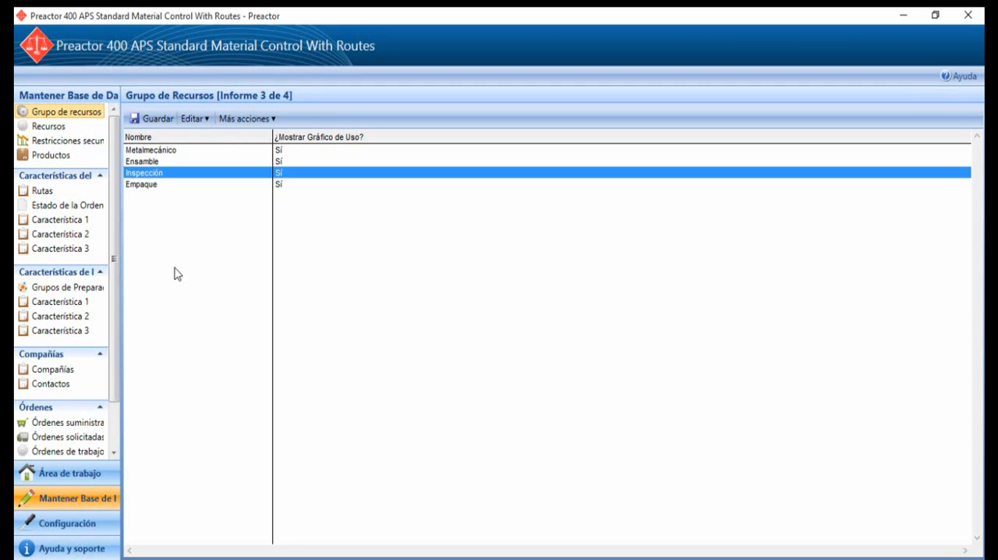
pyautogui.click(84, 531)
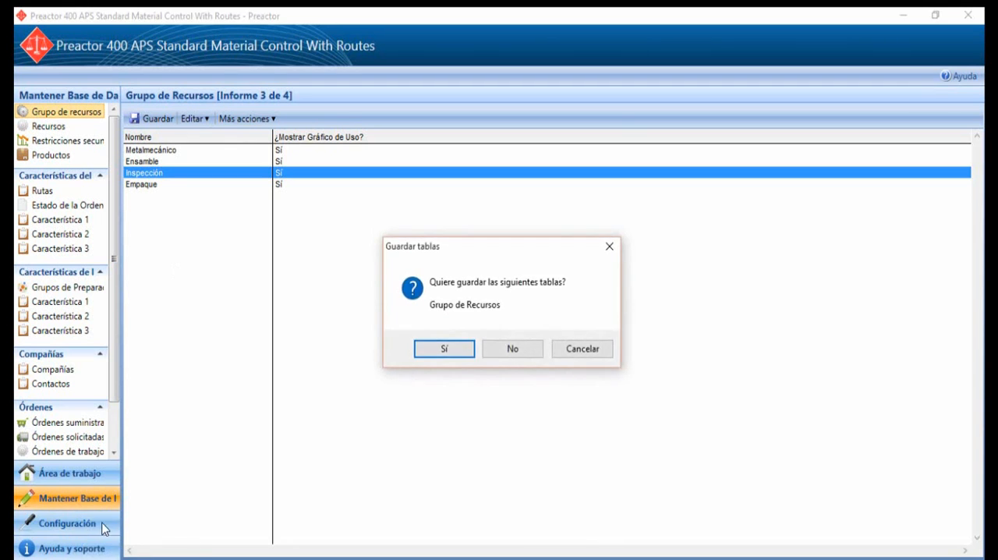
pyautogui.click(433, 352)
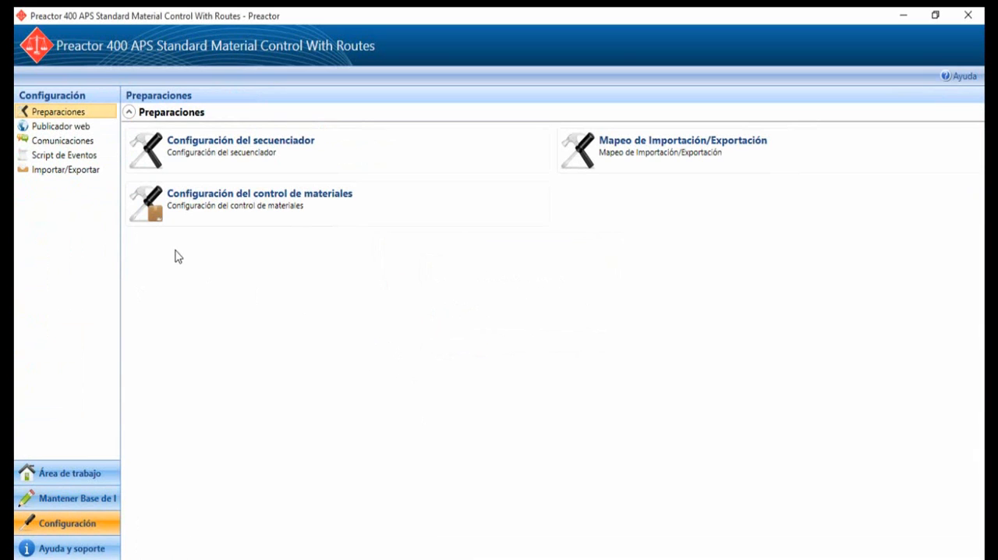
# Step: Open the Import Resources script from the import scripts and accept its settings for Recursos.csv
pyautogui.click(67, 170)
pyautogui.click(85, 206)
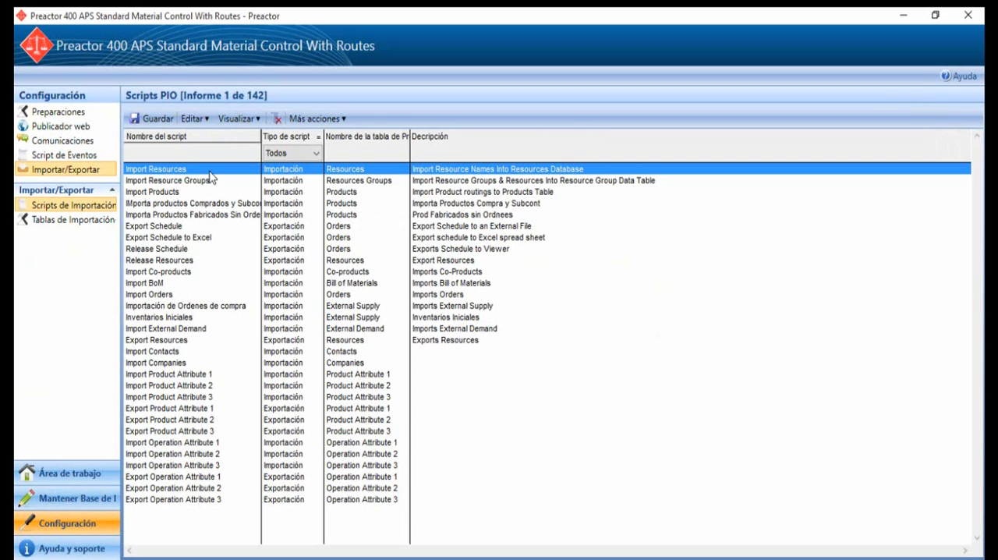
pyautogui.doubleClick(210, 170)
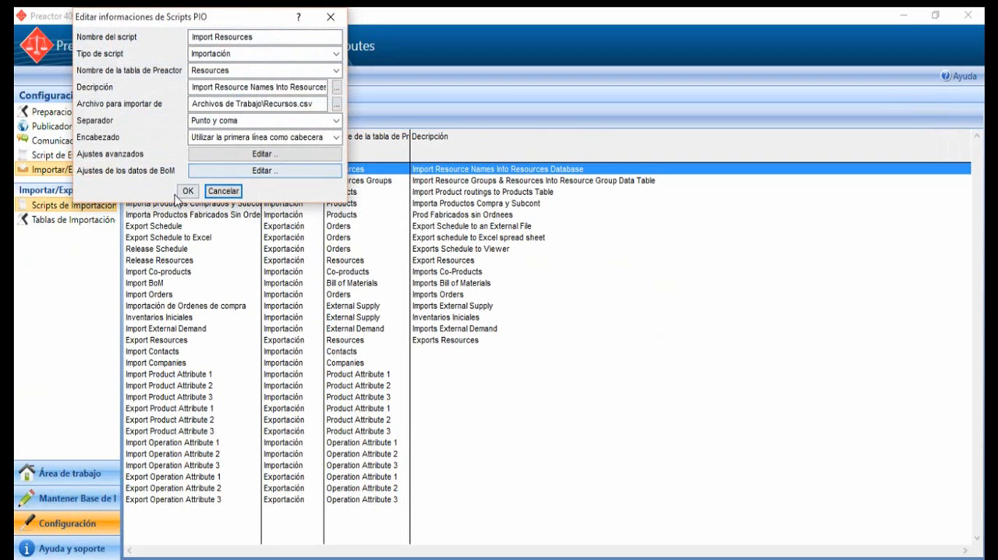
pyautogui.click(187, 192)
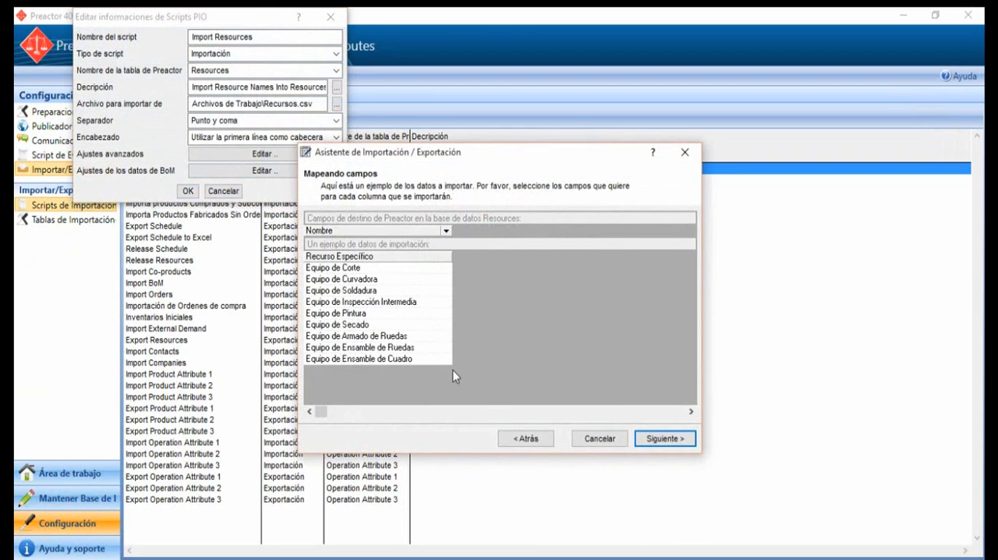
# Step: Keep the Nombre field mapping as String and the default field values, and finish the wizard with Ejecutar este script ahora enabled
pyautogui.click(649, 438)
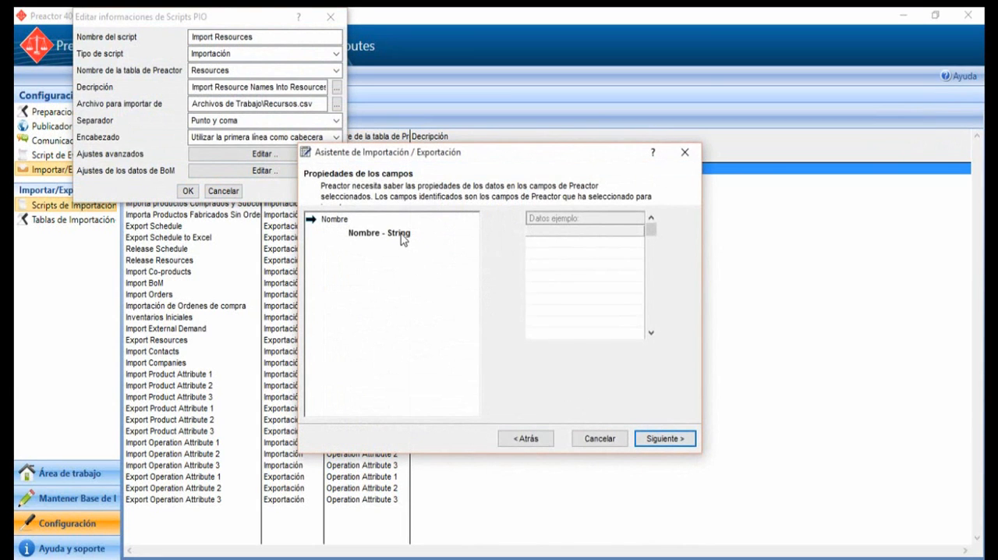
pyautogui.click(403, 234)
pyautogui.click(651, 440)
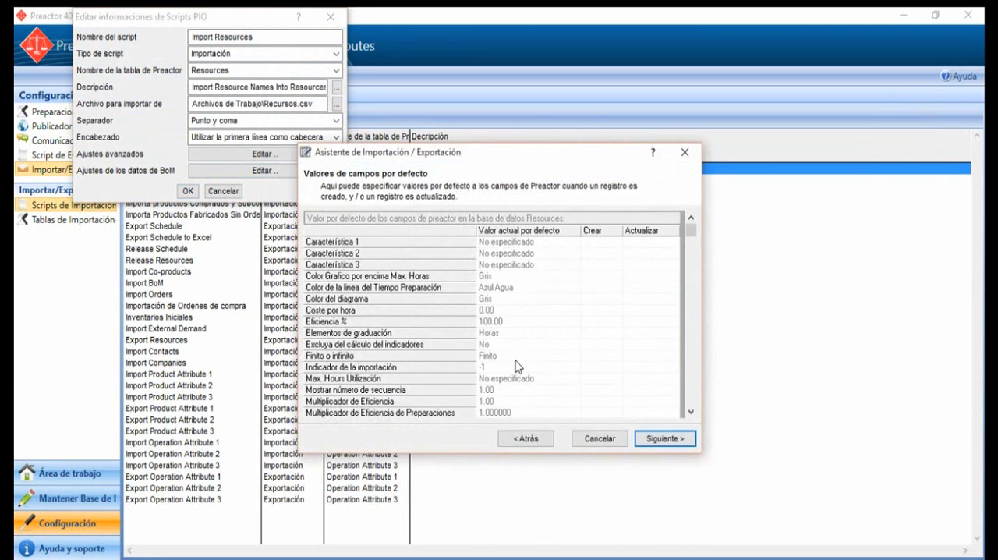
pyautogui.click(652, 440)
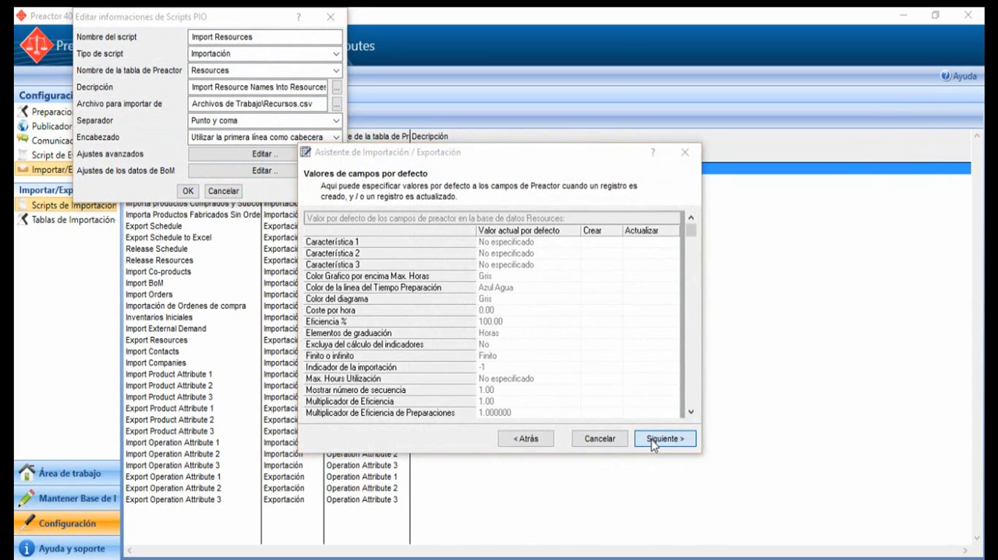
pyautogui.click(509, 311)
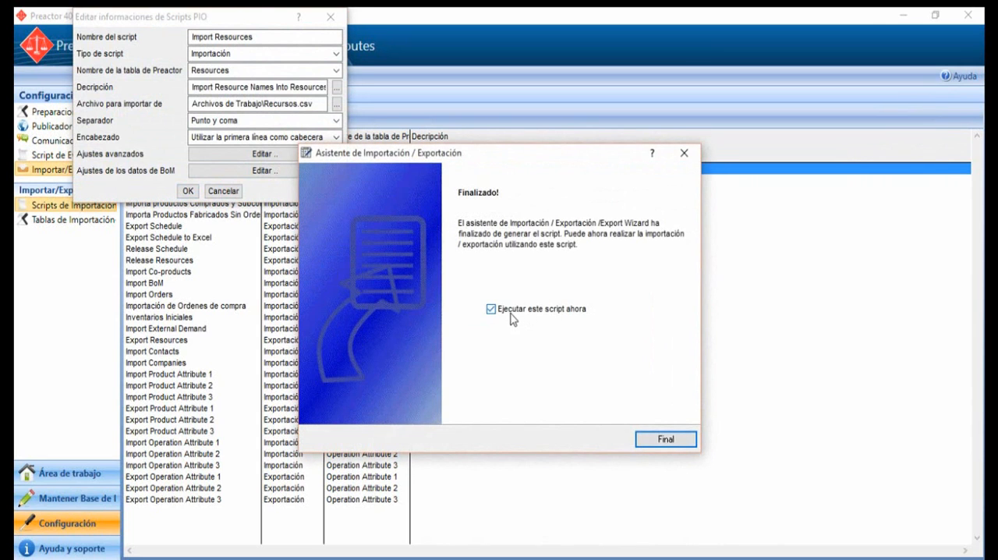
pyautogui.click(666, 440)
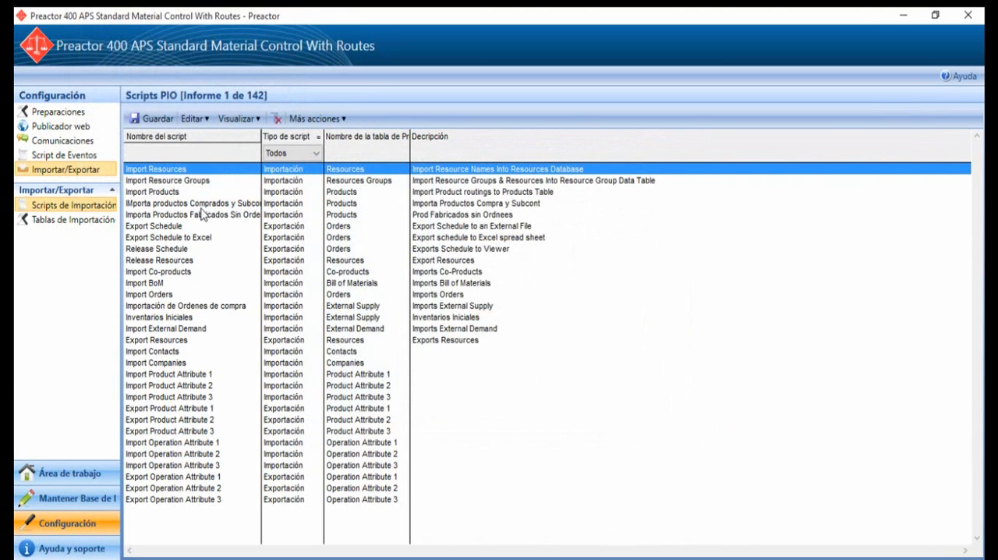
# Step: Open the Import Products script, accept its settings for Productos.csv and keep the existing column-to-field mappings
pyautogui.doubleClick(189, 193)
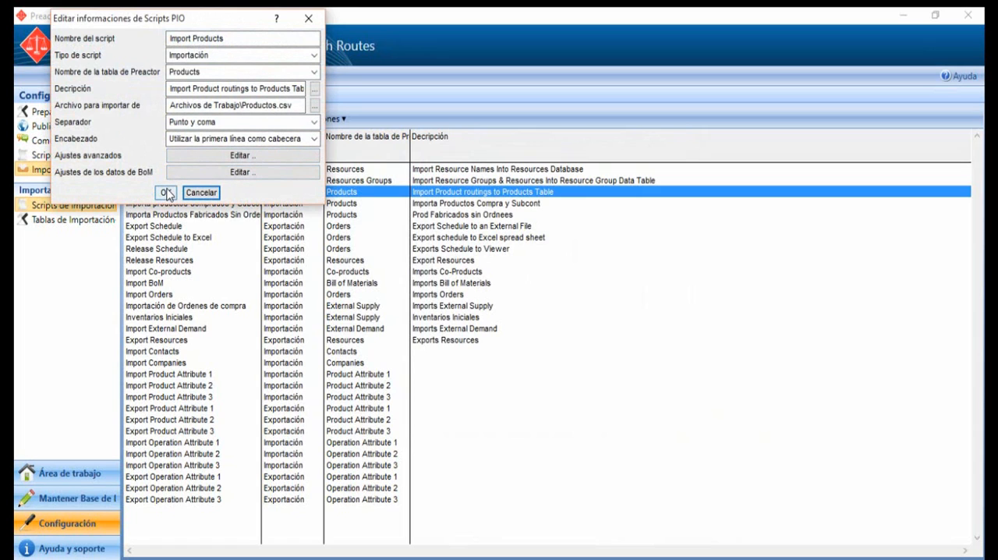
pyautogui.click(166, 193)
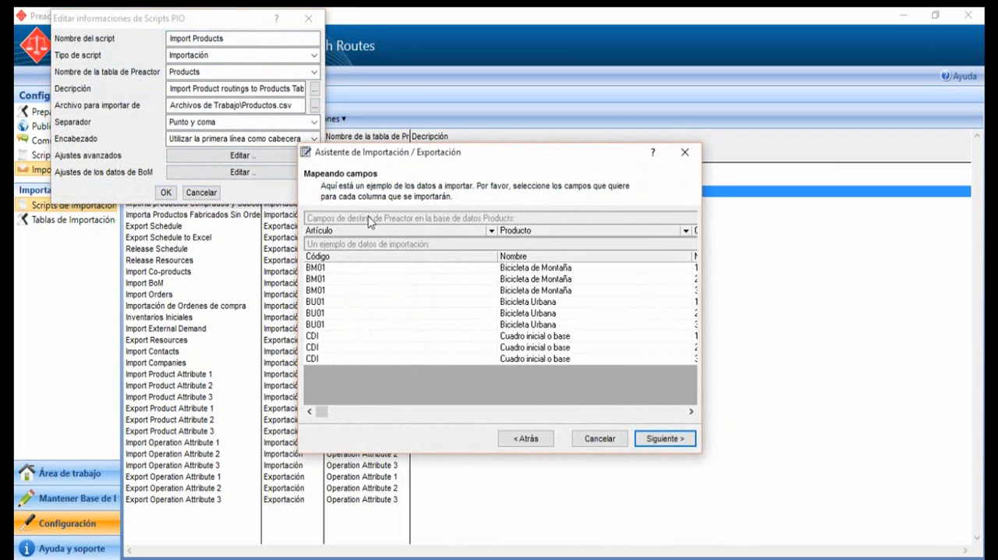
pyautogui.moveTo(315, 410); pyautogui.dragTo(689, 444)
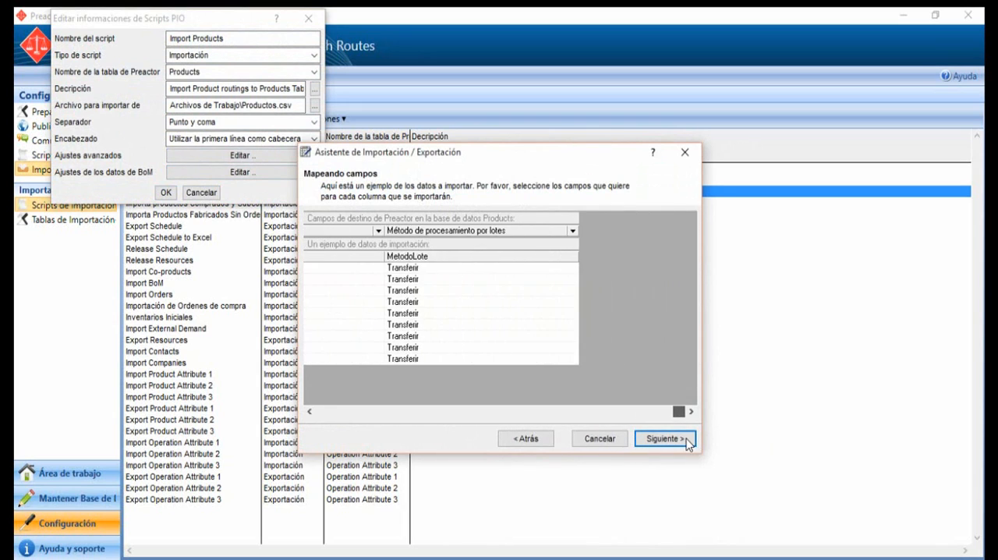
pyautogui.click(647, 437)
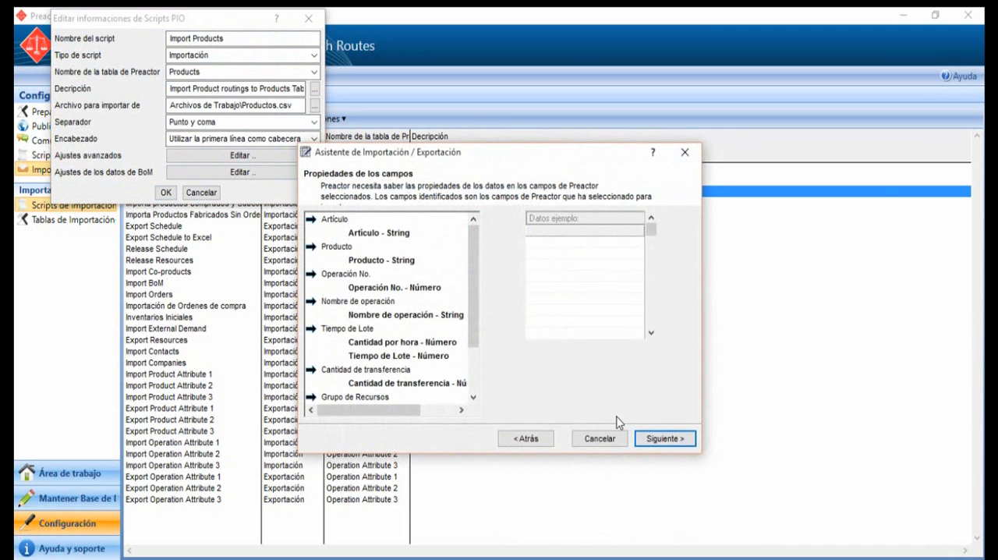
# Step: Keep the products script's default field properties and values, and finish the wizard with Ejecutar este script ahora enabled
pyautogui.click(662, 438)
pyautogui.click(662, 438)
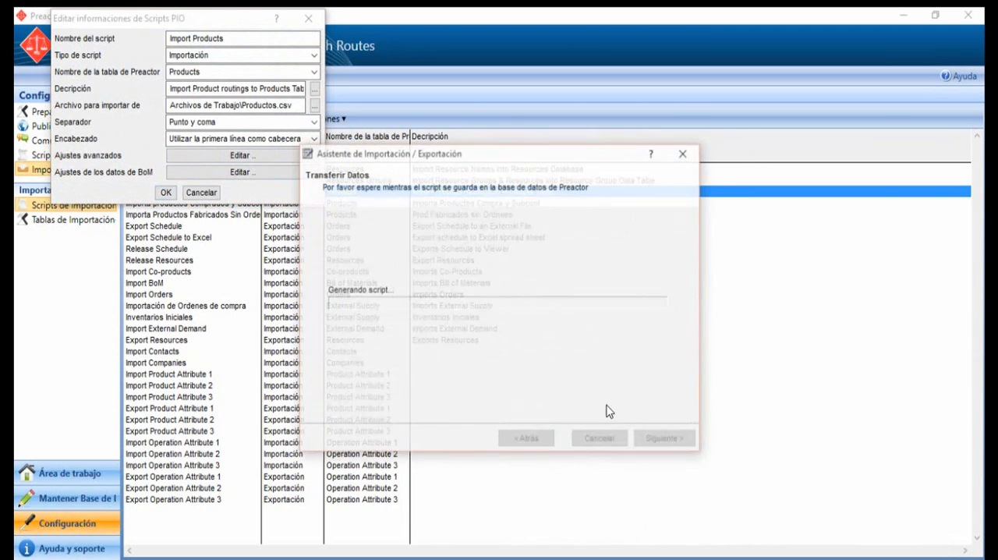
pyautogui.click(364, 290)
pyautogui.click(534, 310)
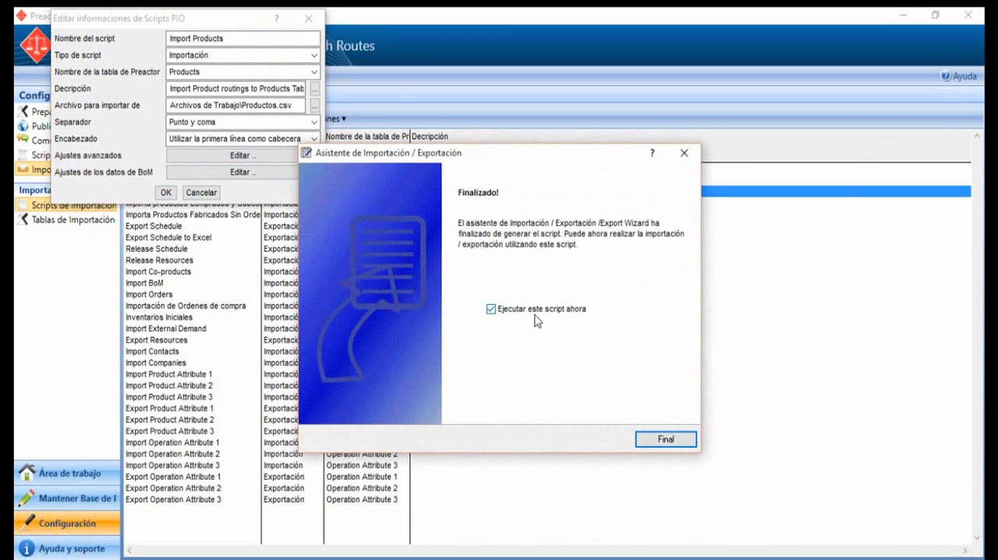
pyautogui.click(665, 440)
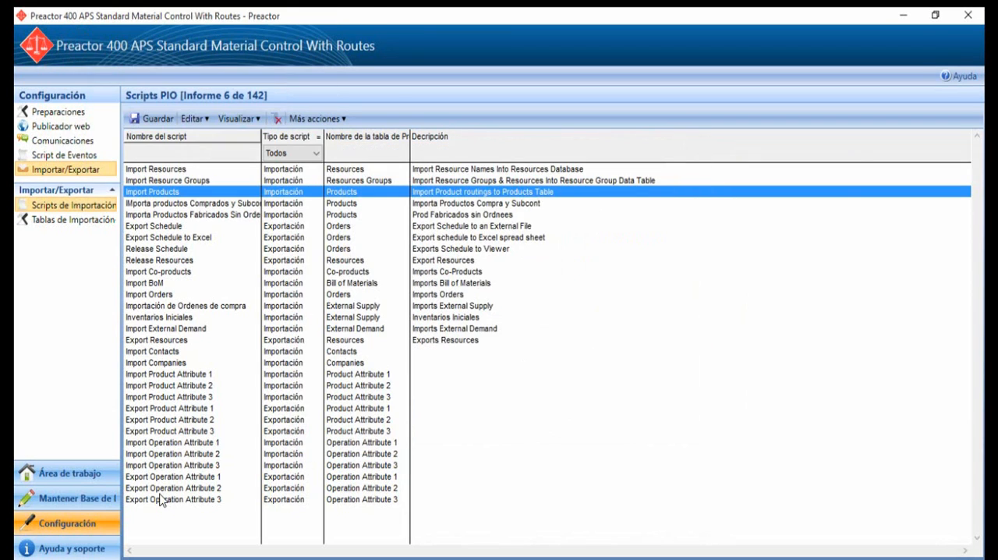
# Step: Switch to the database maintenance area and open the supply orders table
pyautogui.click(94, 499)
pyautogui.click(443, 350)
pyautogui.click(72, 426)
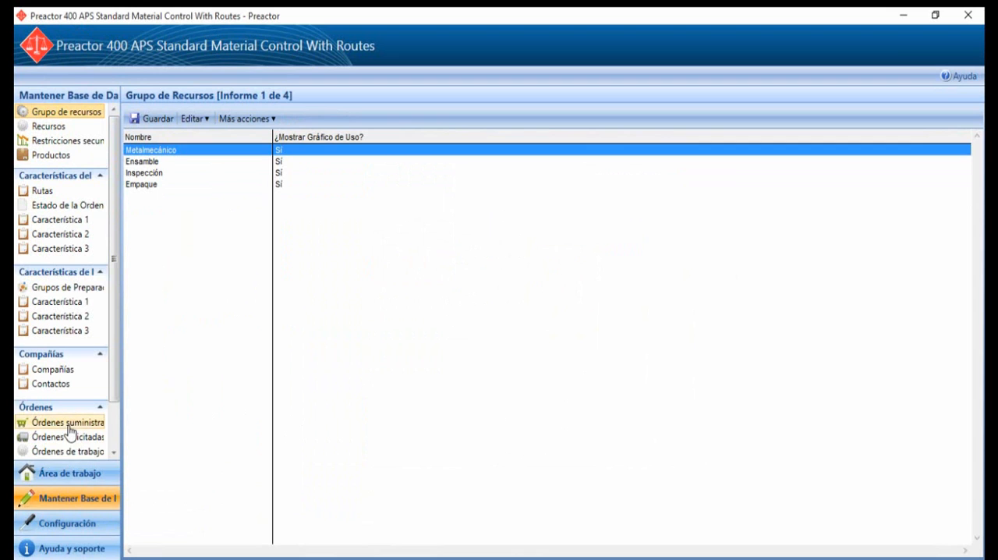
# Step: Return to the import scripts in the configuration area, open Importación de Ordenes de compra and accept its settings
pyautogui.click(96, 523)
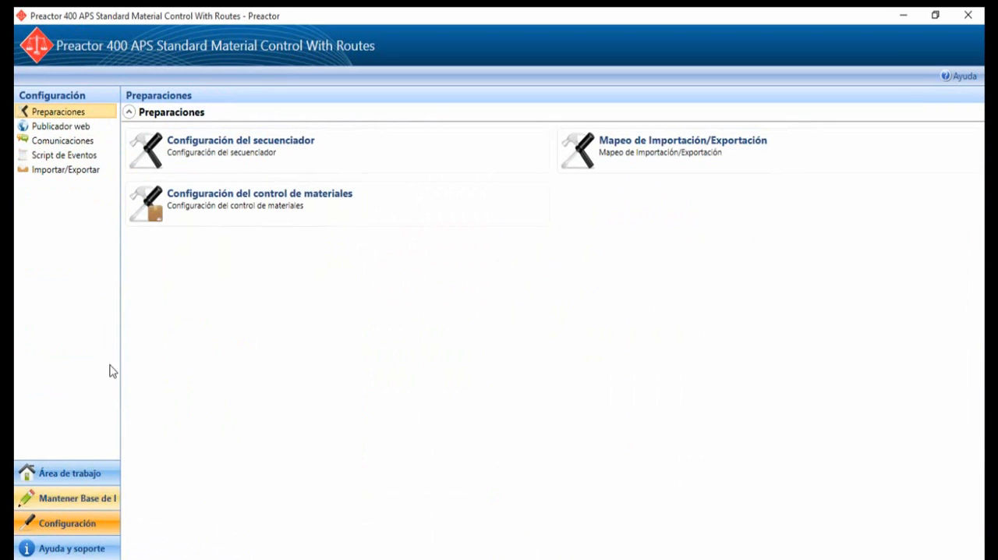
pyautogui.click(87, 173)
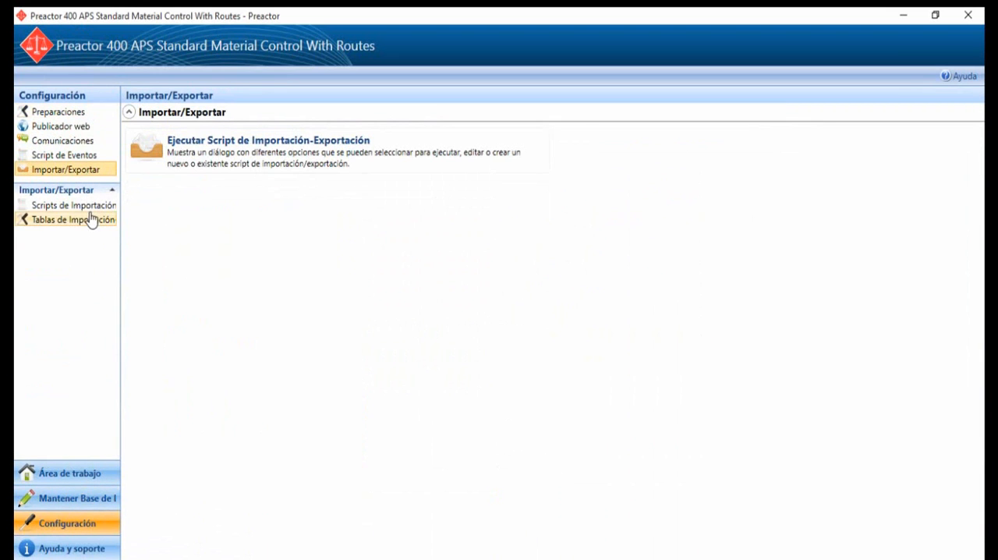
pyautogui.click(92, 207)
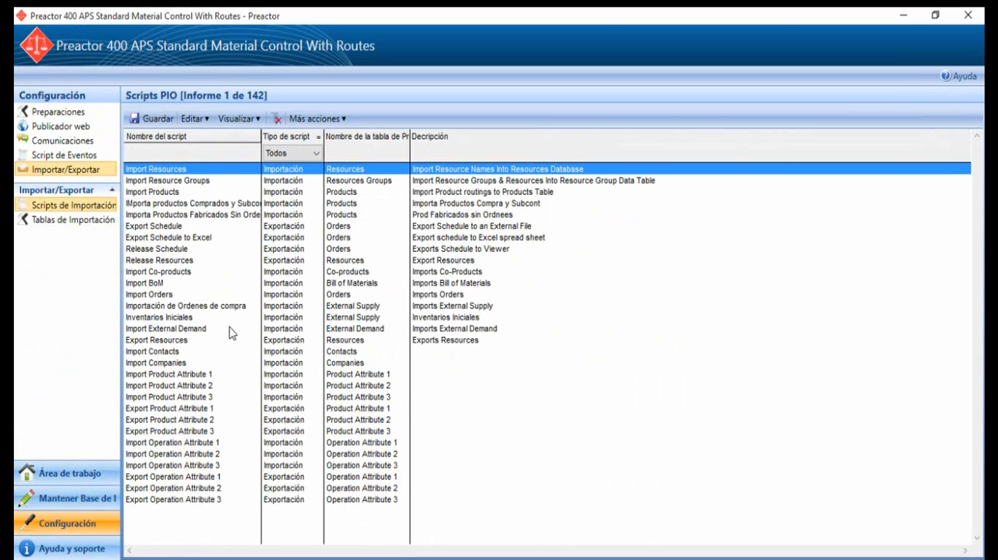
pyautogui.doubleClick(239, 307)
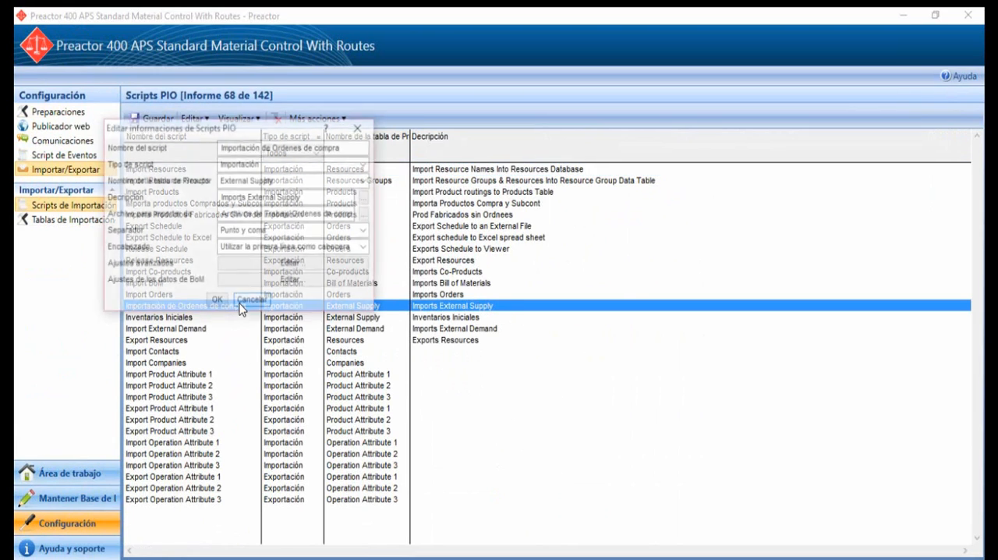
pyautogui.click(217, 301)
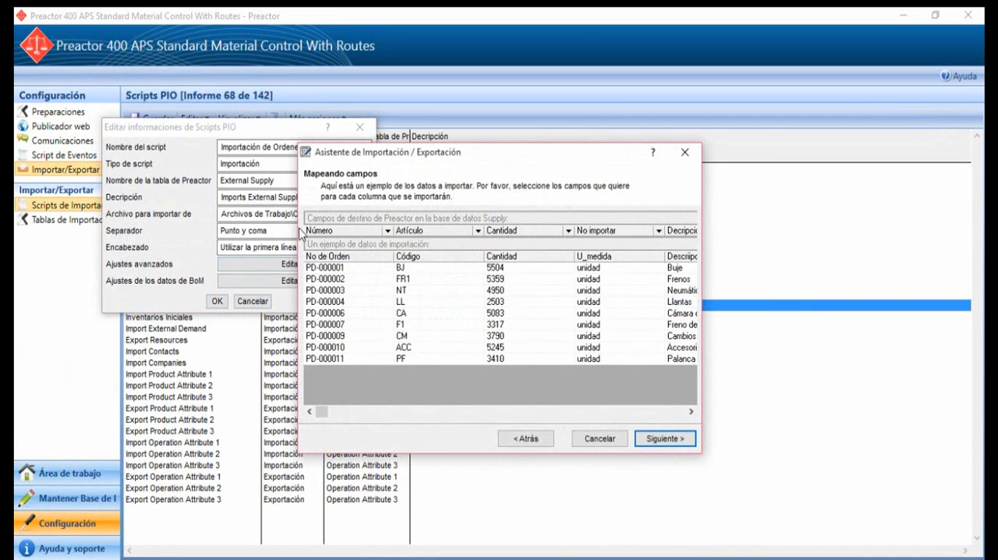
# Step: Map the No de Orden column to the Orden No. field, keep the other column mappings and continue to the field properties
pyautogui.click(387, 231)
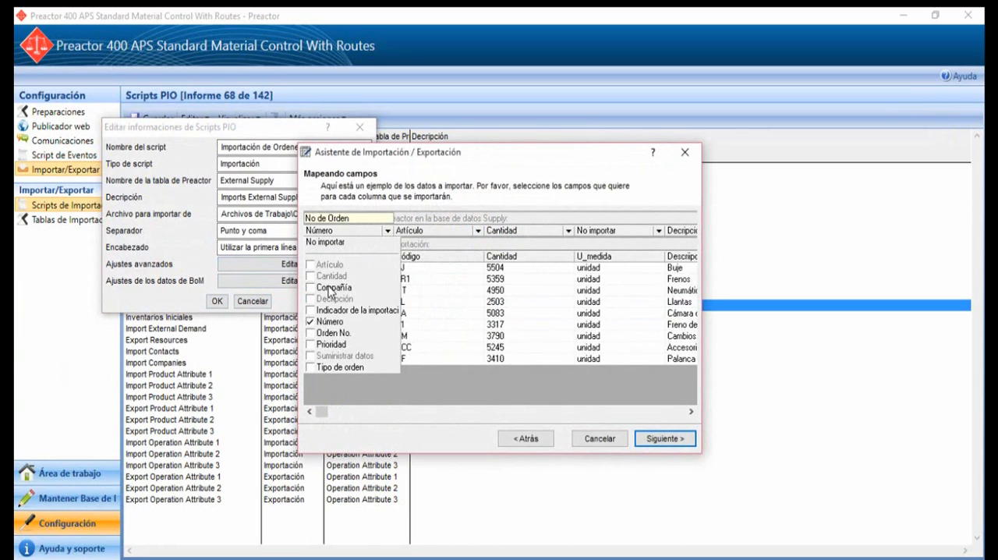
pyautogui.click(335, 333)
pyautogui.click(390, 232)
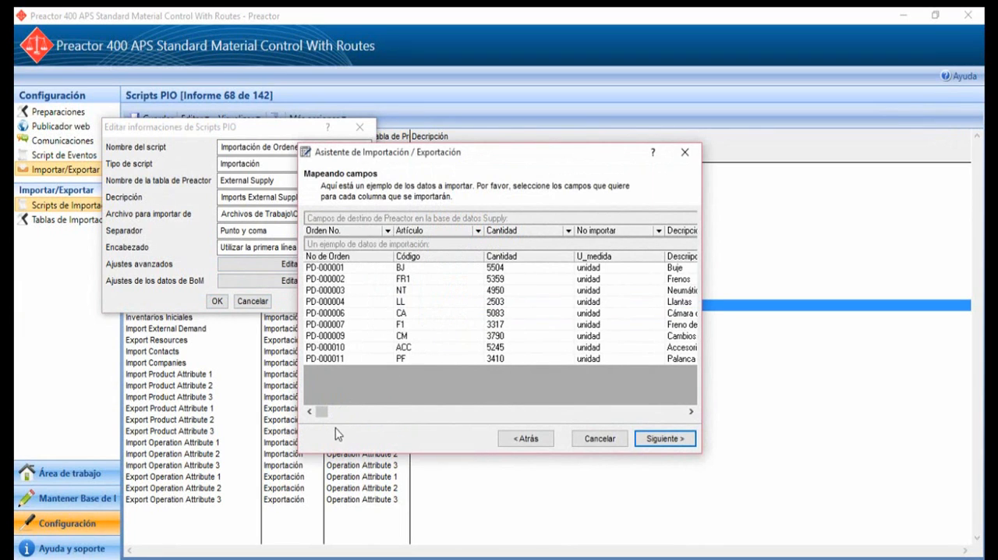
pyautogui.moveTo(323, 412)
pyautogui.mouseDown()
pyautogui.moveTo(517, 424)
pyautogui.moveTo(335, 425)
pyautogui.mouseUp()
pyautogui.click(649, 438)
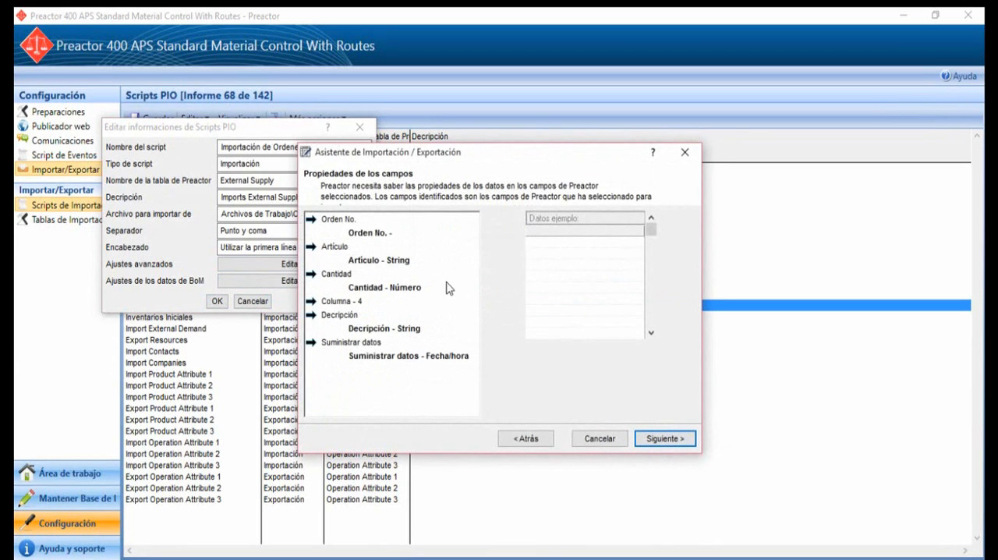
# Step: Set the Orden No. field's import type to String and mark it as the import identifier
pyautogui.click(400, 236)
pyautogui.click(684, 364)
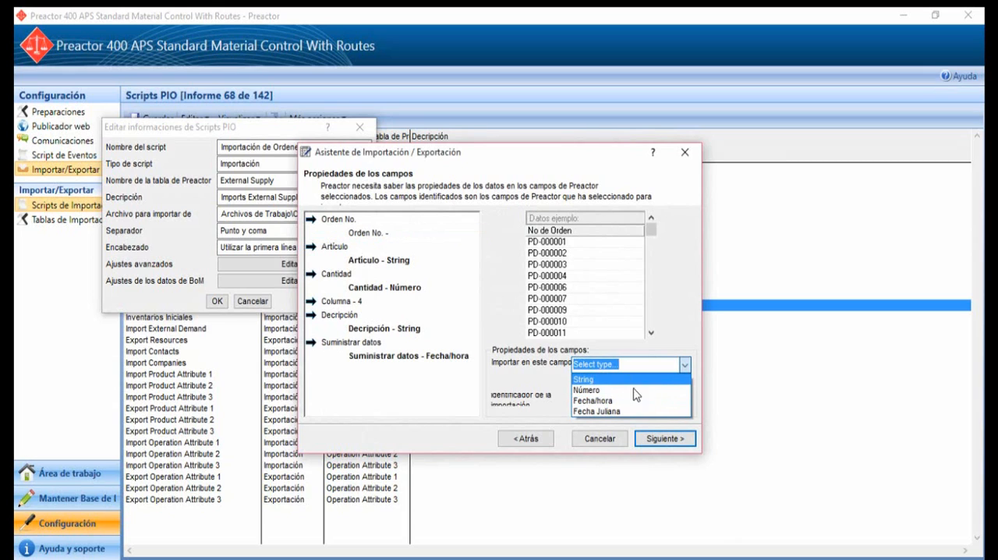
pyautogui.click(621, 379)
pyautogui.click(577, 401)
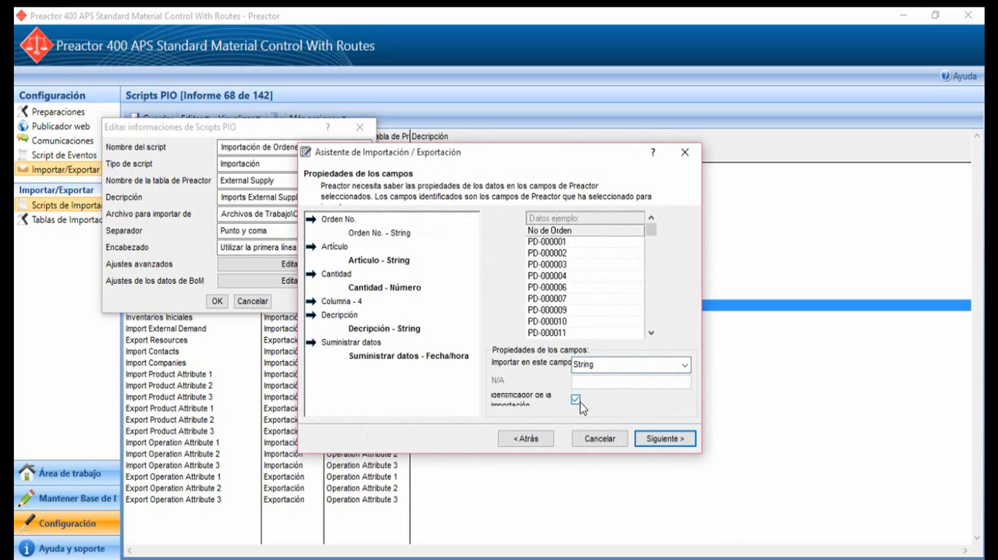
# Step: Finish the purchase order import wizard with Ejecutar este script ahora enabled
pyautogui.click(663, 437)
pyautogui.click(655, 439)
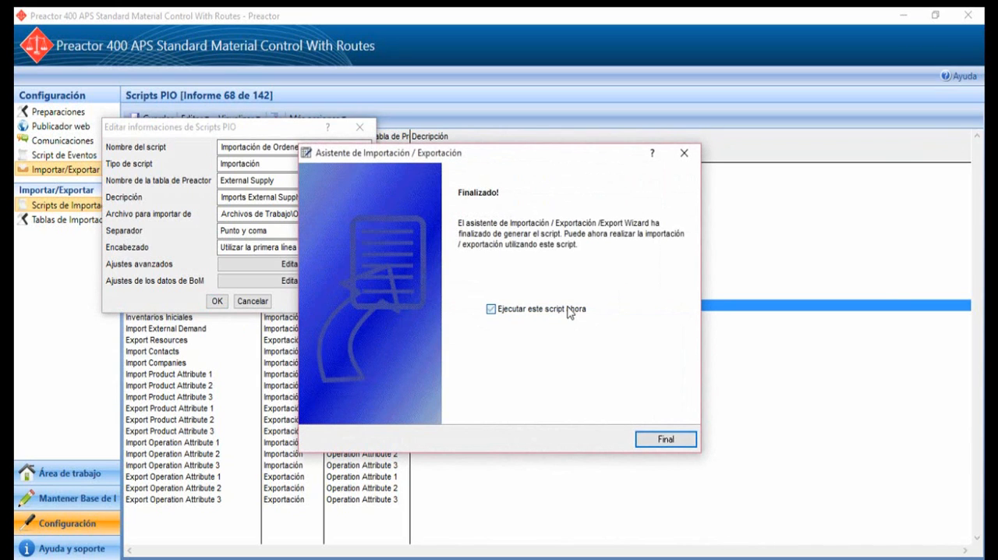
pyautogui.click(678, 441)
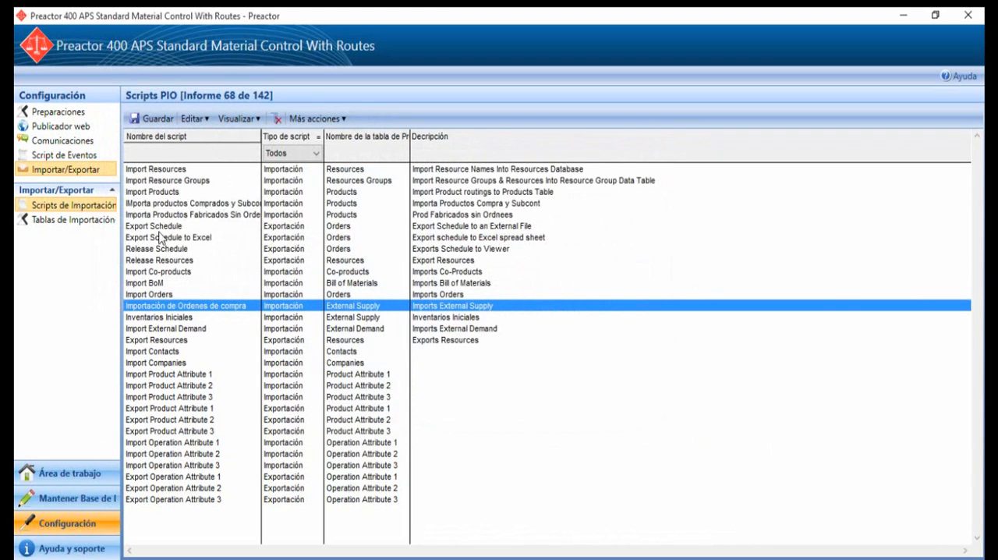
# Step: Switch to the database maintenance area and review the Recursos and Productos tables
pyautogui.click(97, 497)
pyautogui.click(433, 353)
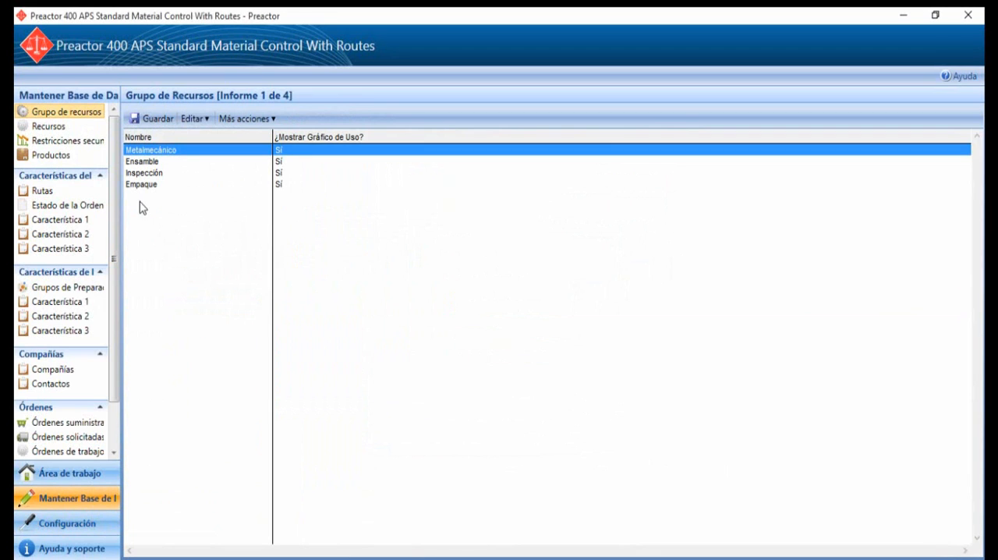
pyautogui.click(62, 127)
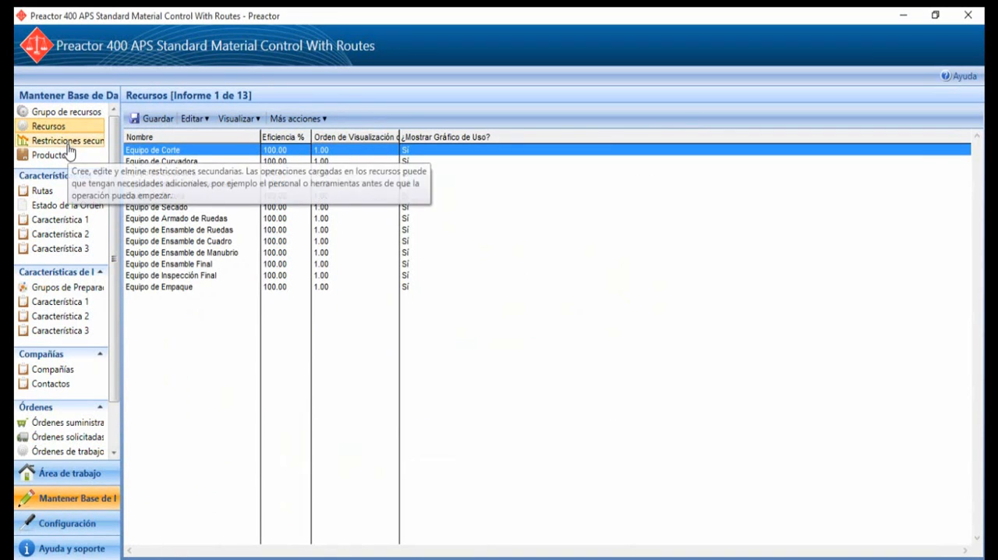
pyautogui.click(67, 156)
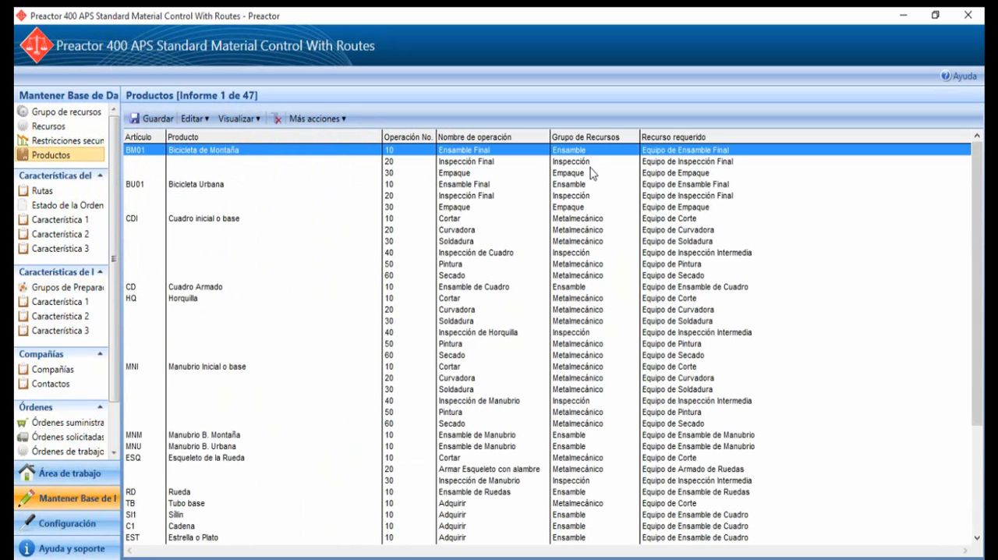